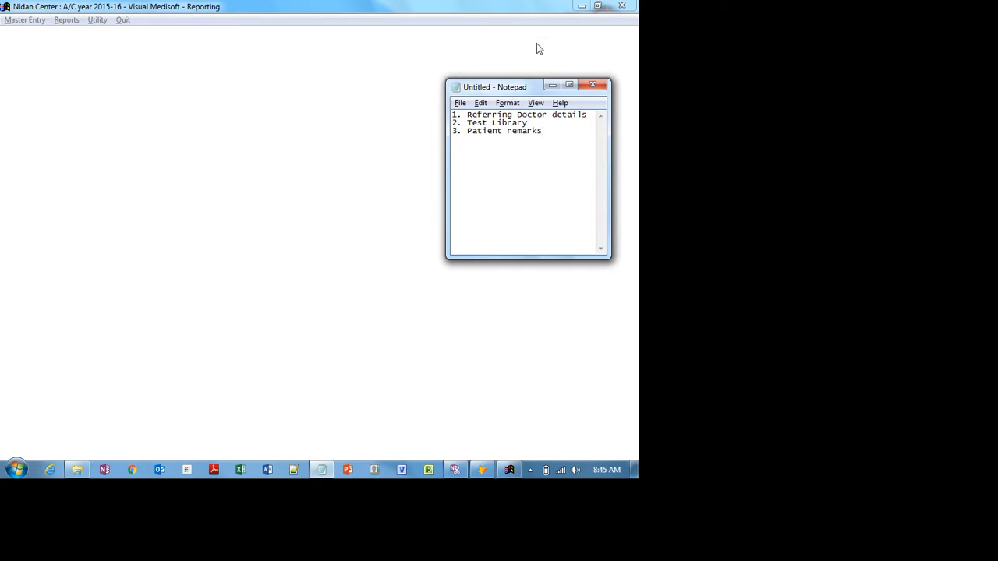
- Minimize the Notepad notes so only the empty Visual Medisoft main window shows
click(551, 85)
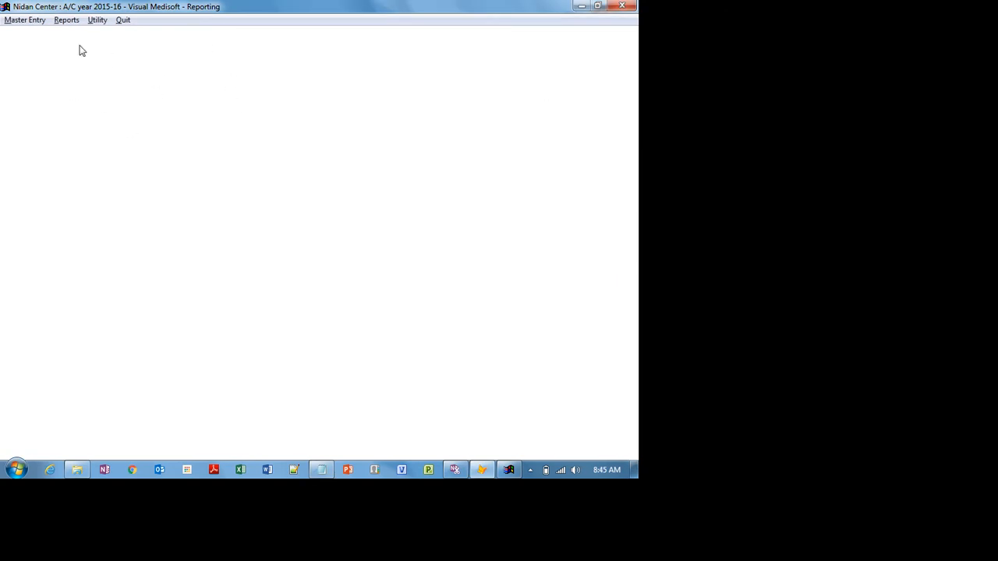
click(31, 20)
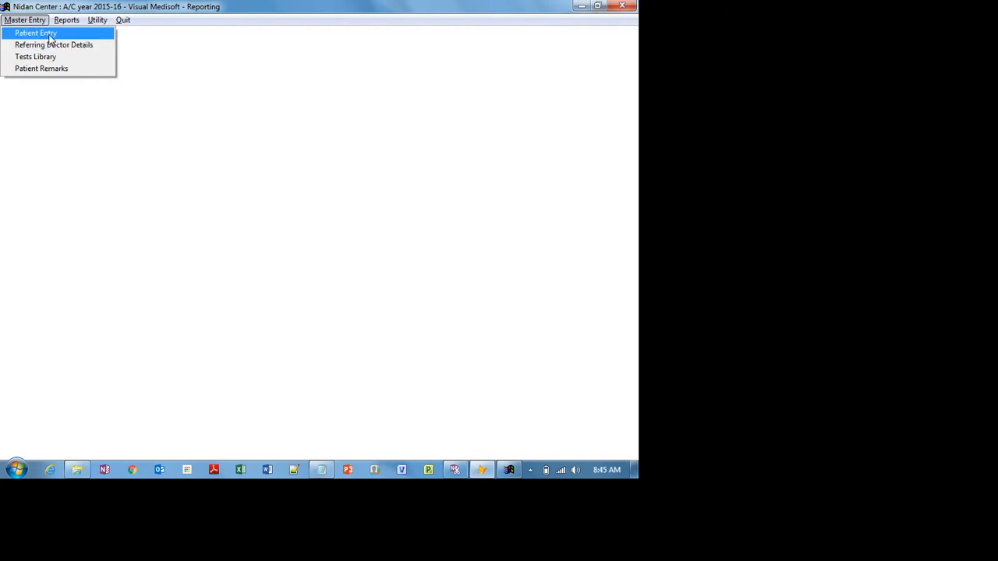
click(36, 33)
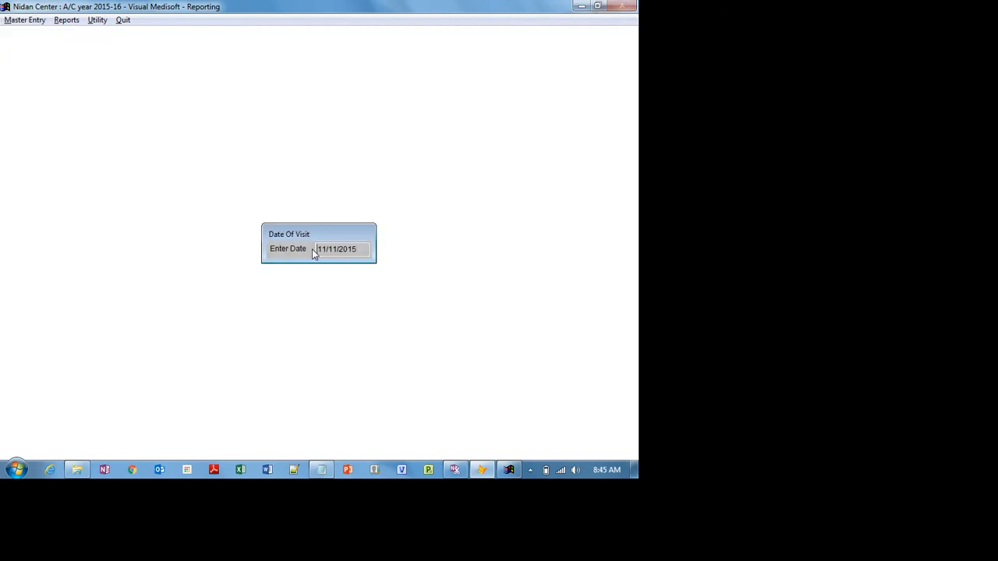
key(Return)
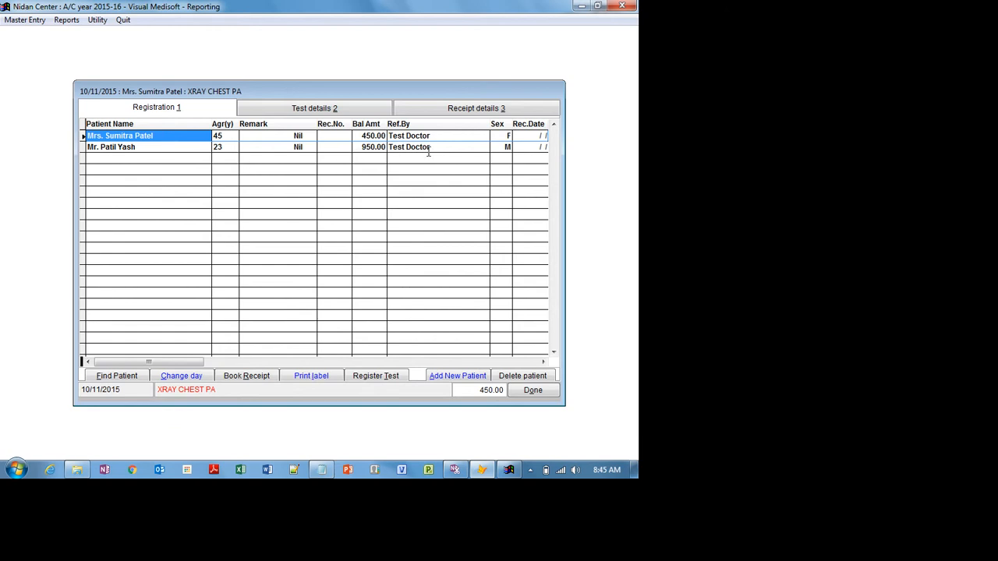
click(530, 391)
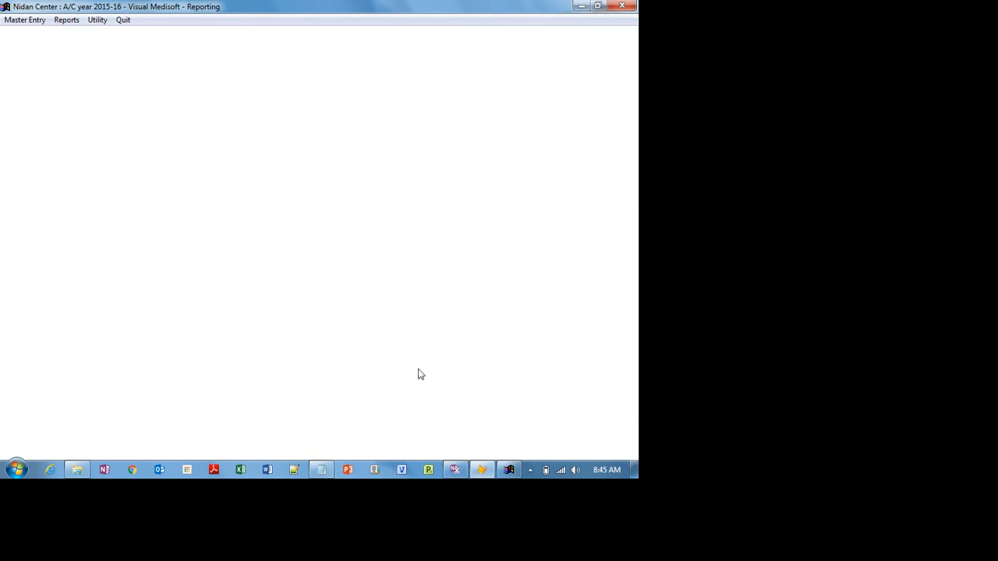
- Look over the Reports menu, then move on to the Master Entry menu
click(68, 21)
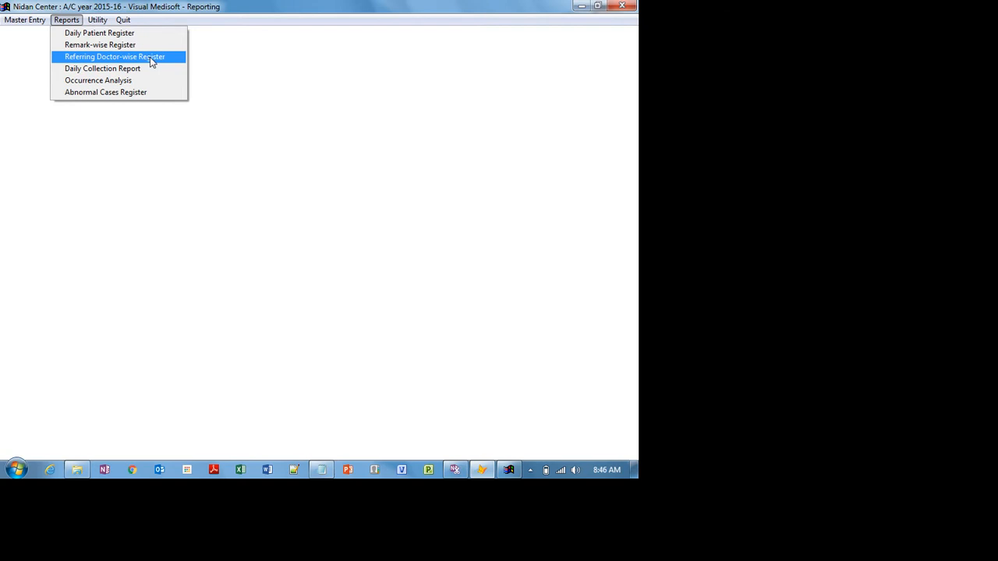
mouse_move(23, 20)
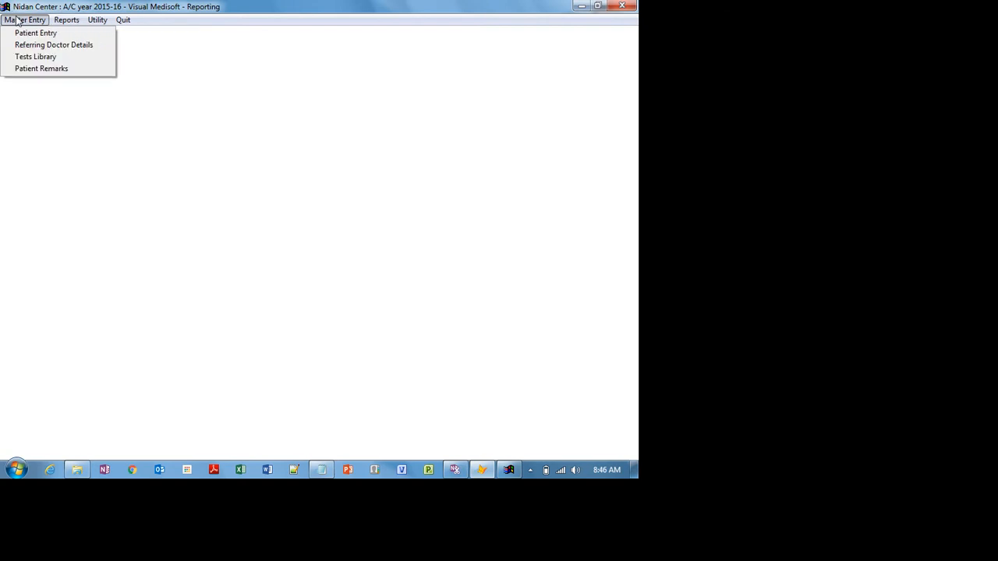
- Open Referring Doctor Details and start a blank doctor record with charge type class1
click(56, 45)
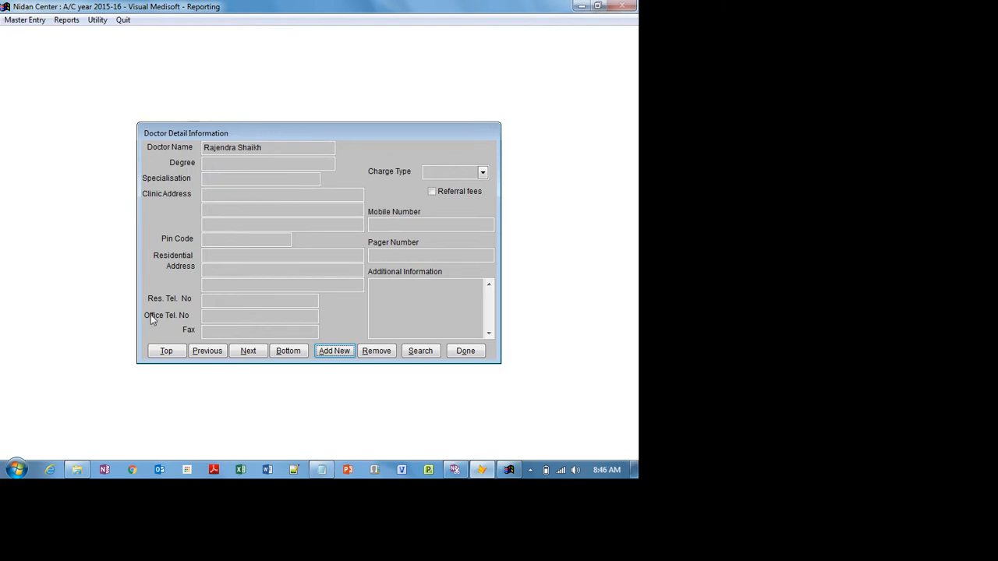
click(341, 354)
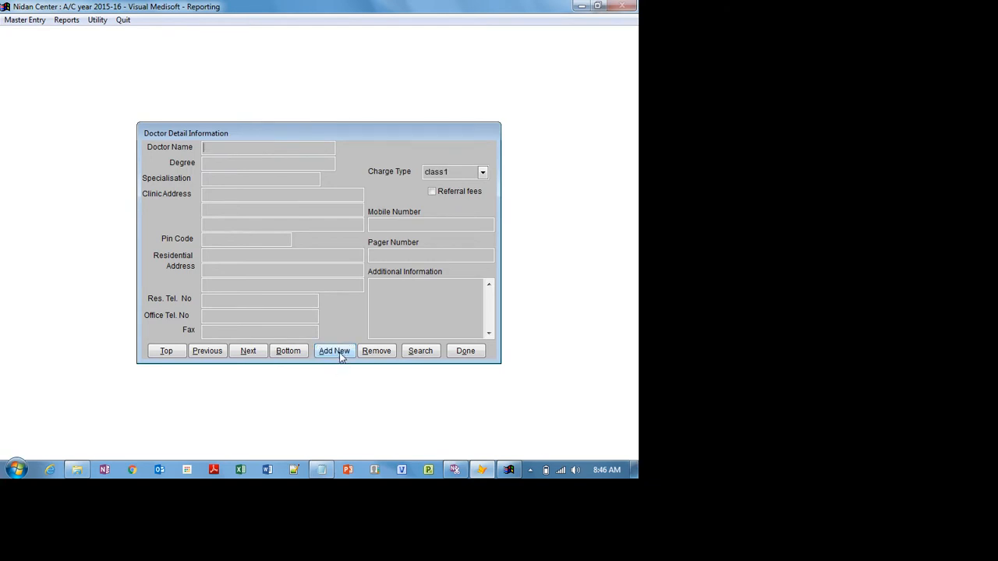
- Add two referring doctors, entering each doctor's full name and saving the first record
click(340, 352)
click(484, 172)
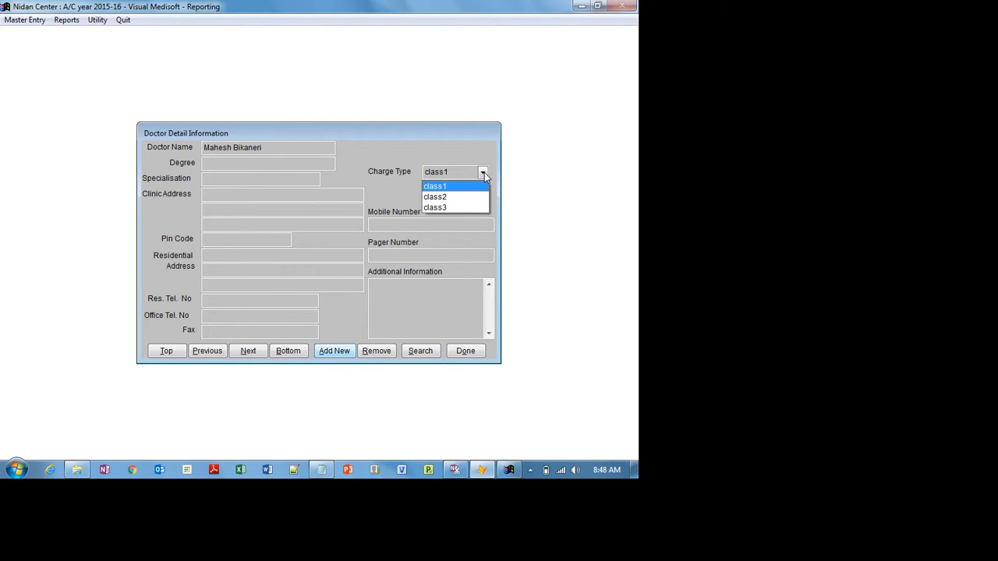
- Switch the doctor's charge type to class2 and back to class1, then close the doctor records
click(484, 172)
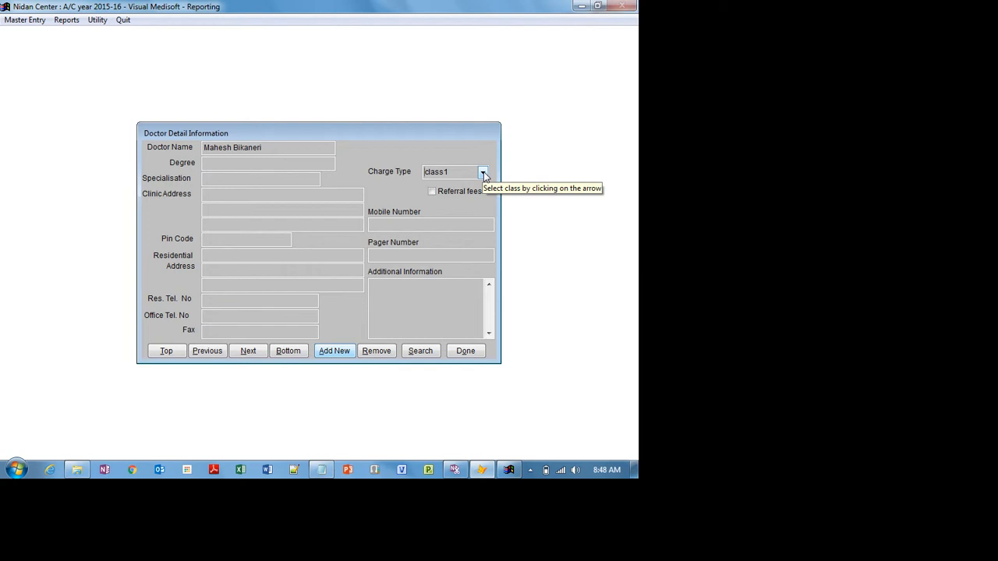
click(484, 173)
click(461, 198)
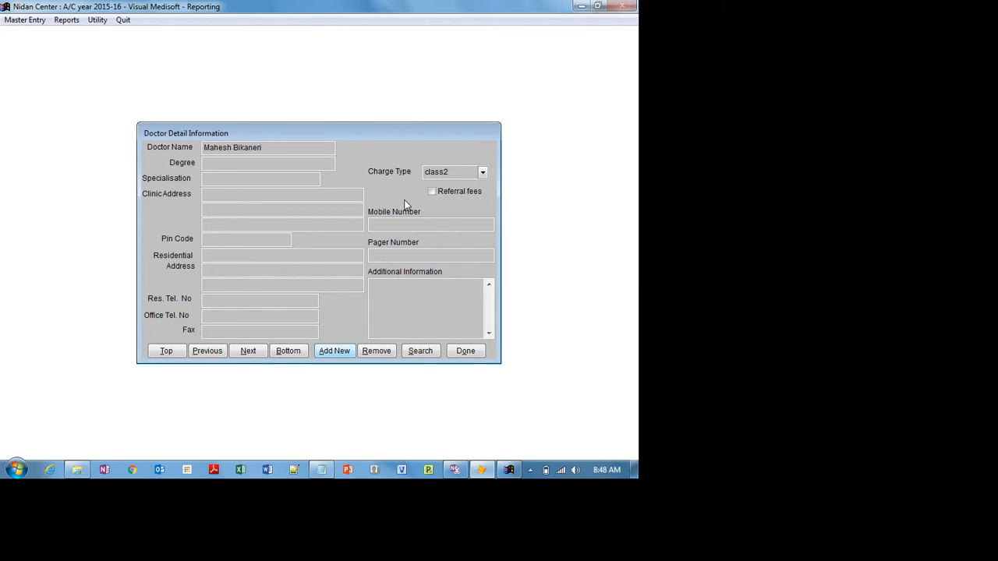
click(482, 173)
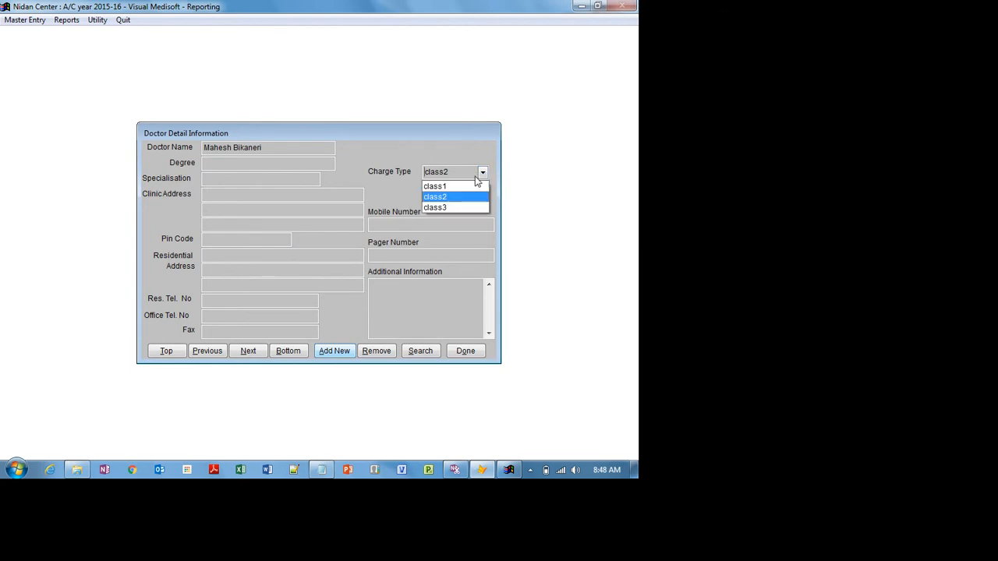
click(466, 192)
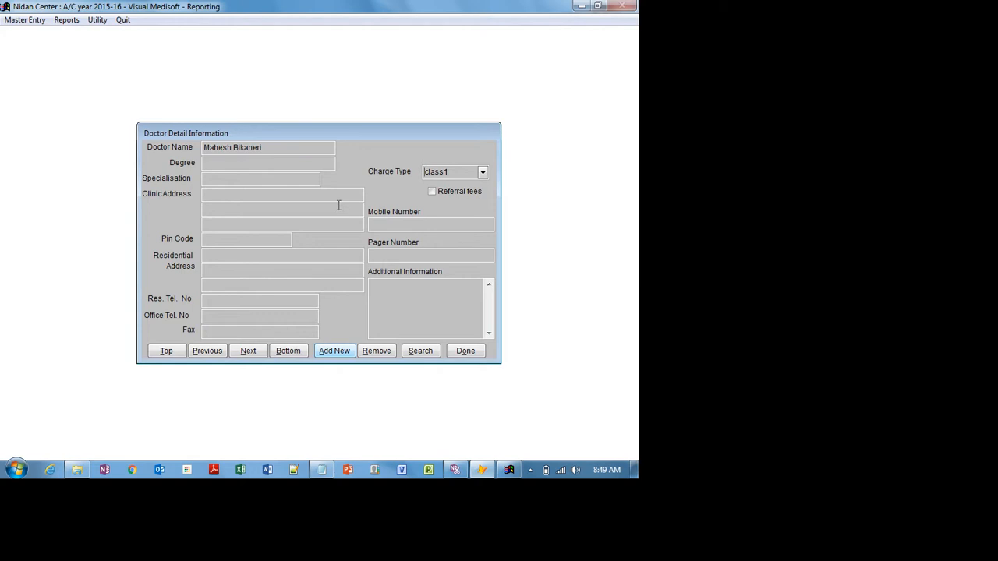
click(464, 351)
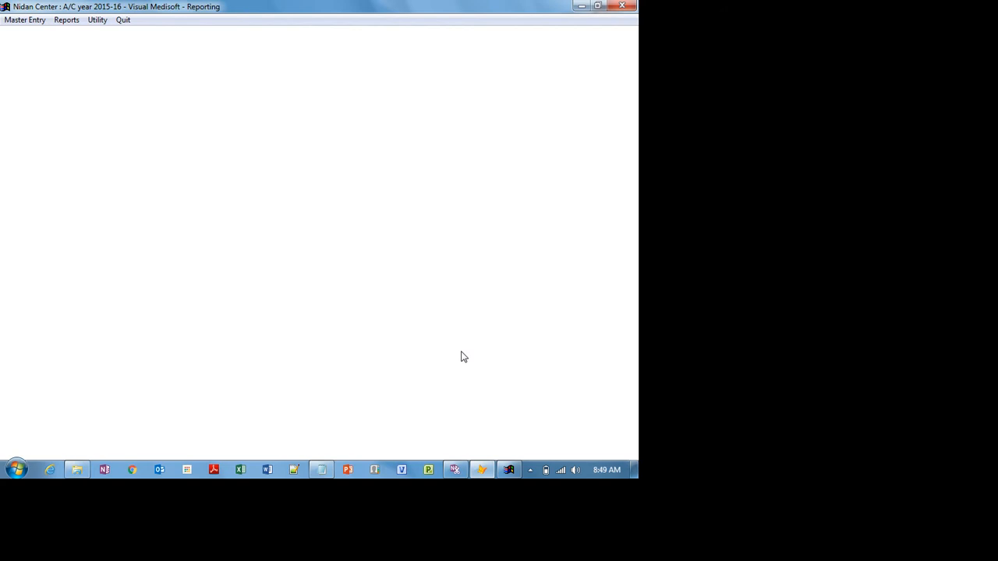
- Open Patient Entry for visit date 11/11/2015 and start adding a new patient
click(23, 23)
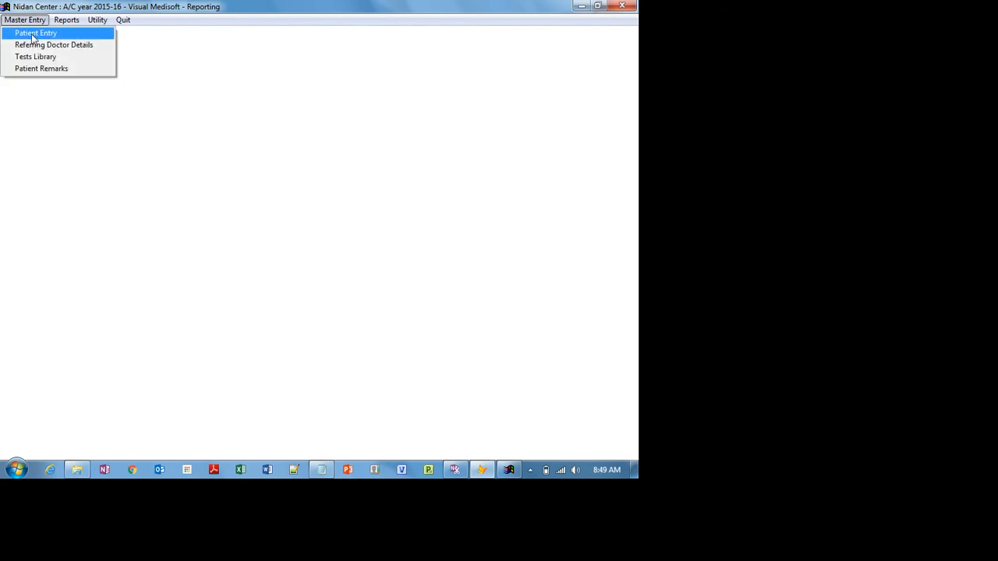
click(33, 35)
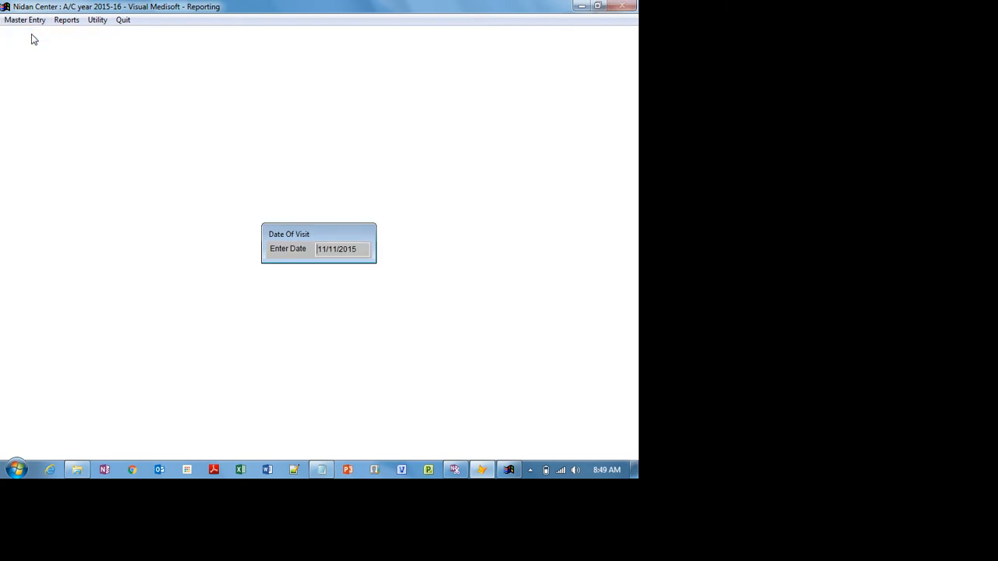
key(Return)
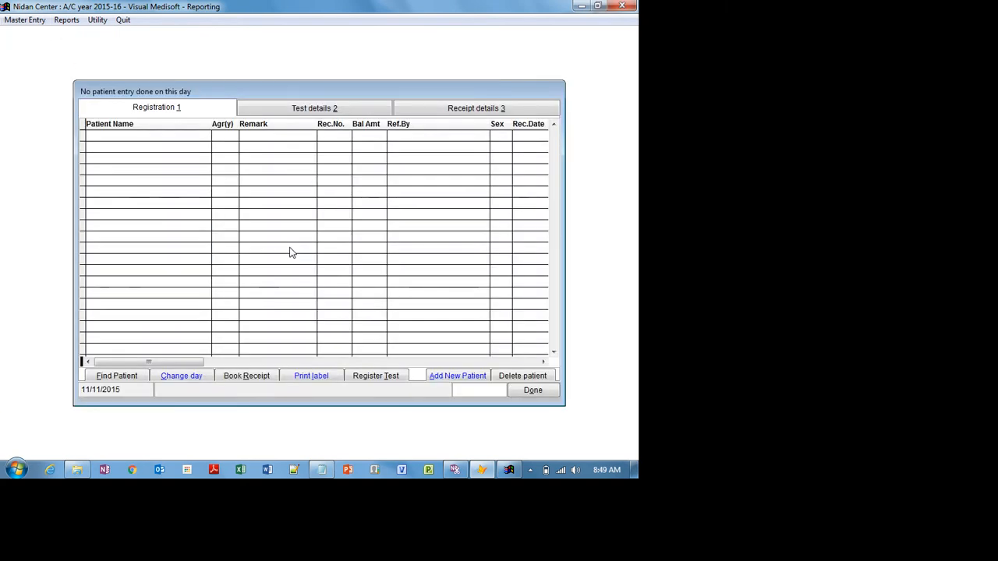
click(443, 377)
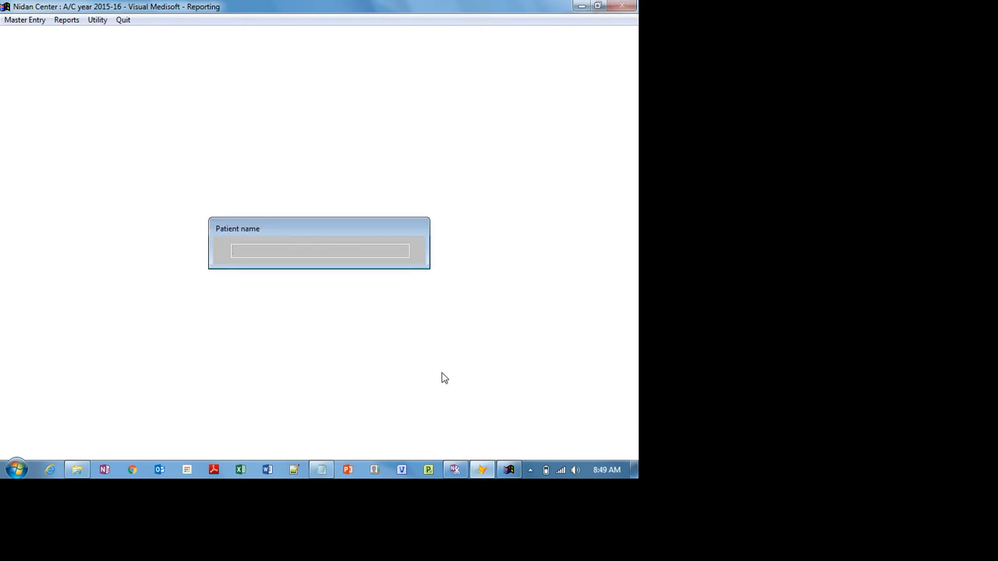
- Enter the patient's full name, sex Male, age 40 years 0 months, and first address line
key(Return)
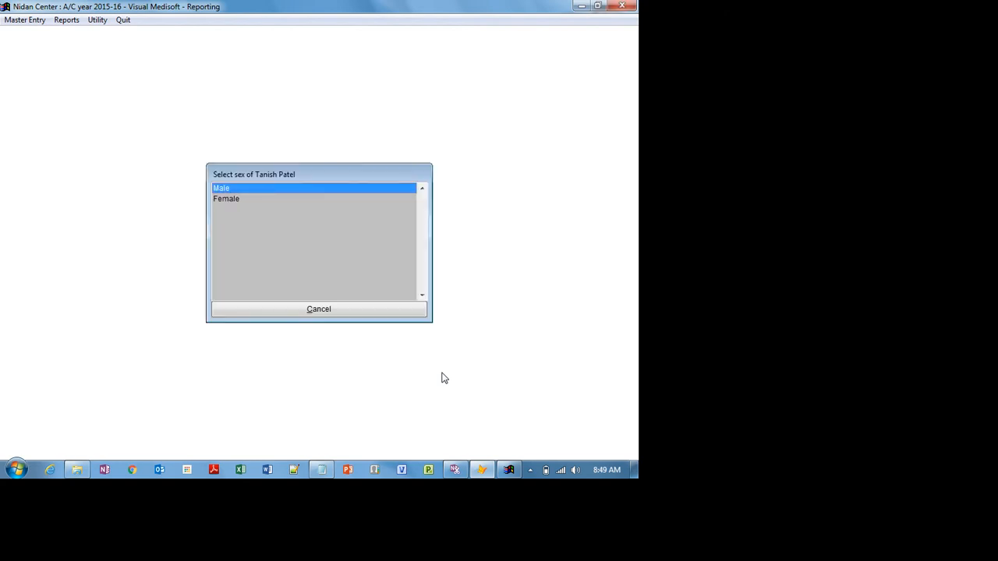
key(Return)
text(40)
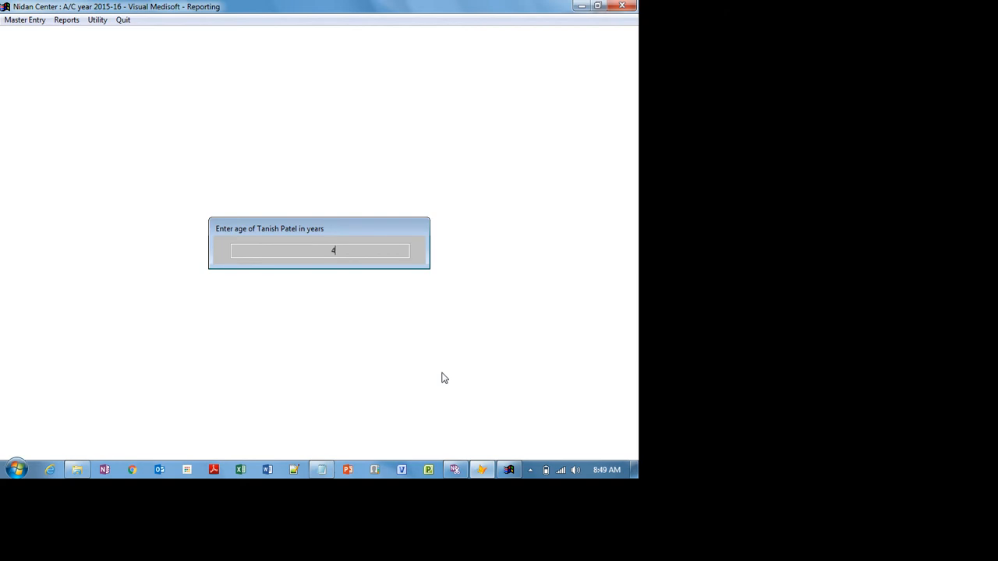
key(Return)
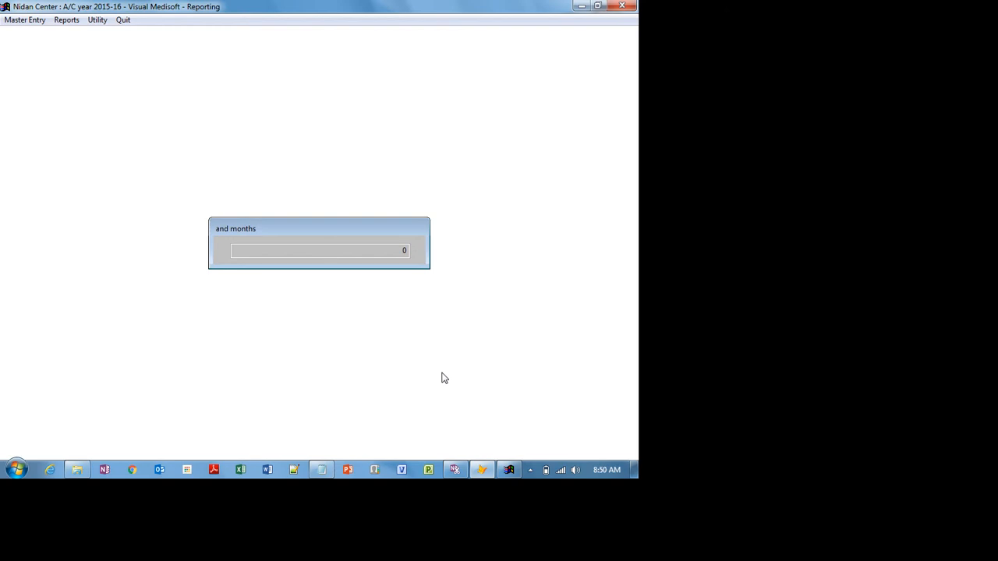
key(Return)
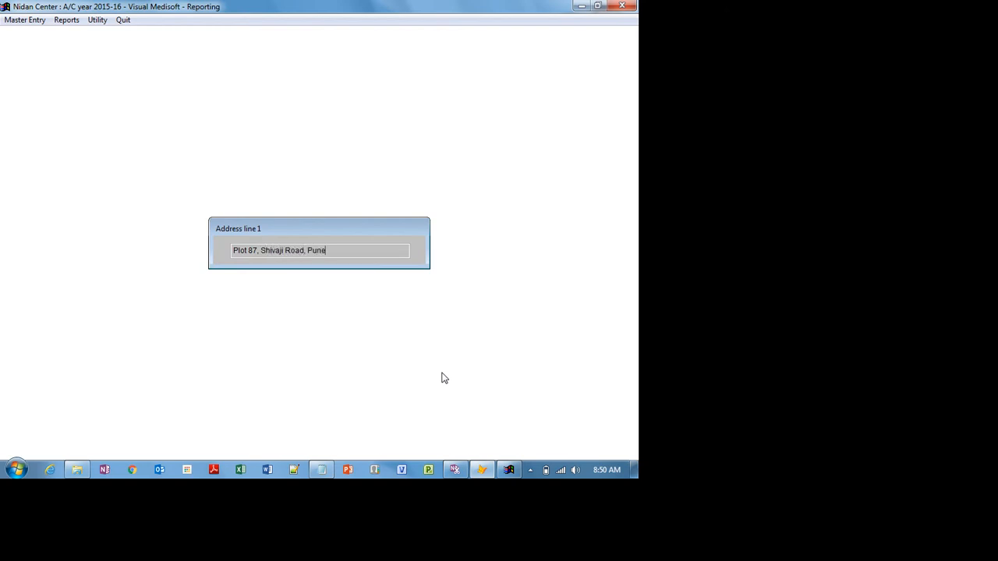
- Leave address line 2 blank and skip the existing referring doctors to add a new one
key(Return)
key(Return)
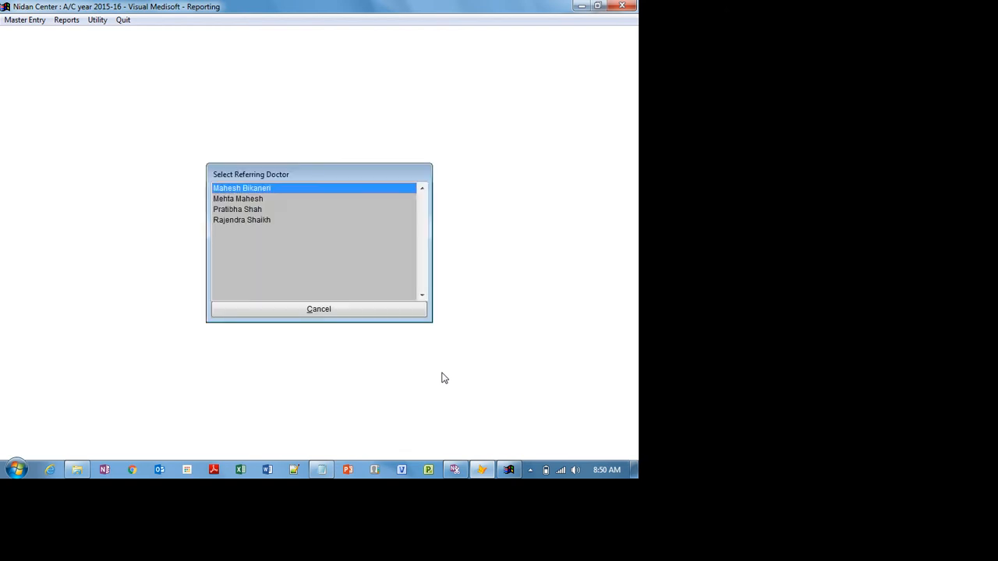
key(Down)
key(Down)
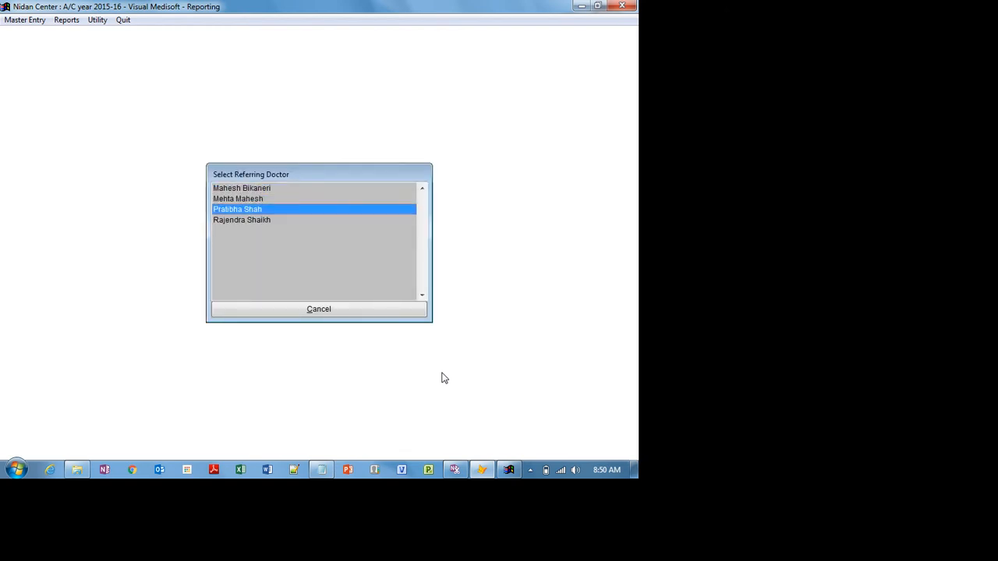
key(Down)
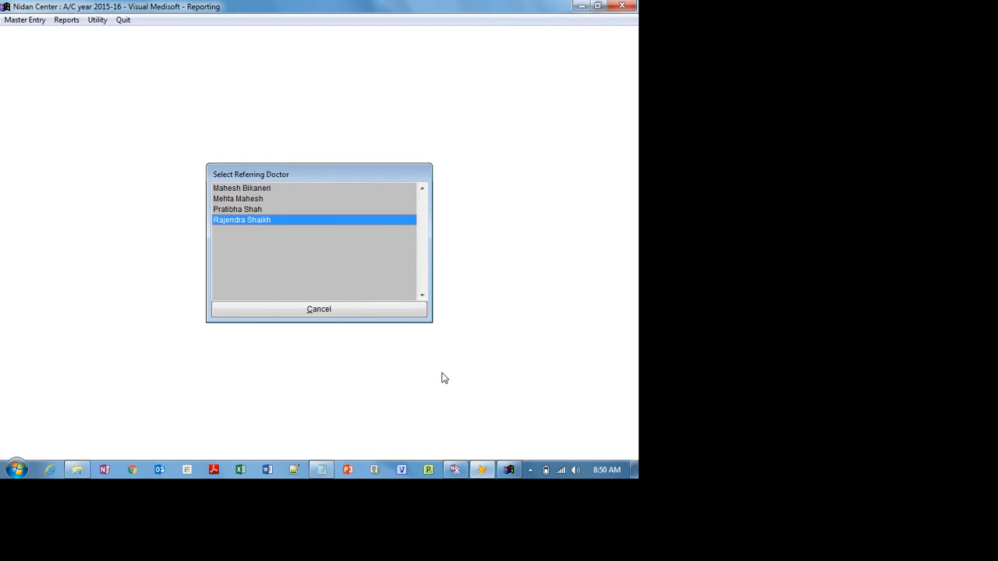
key(Up)
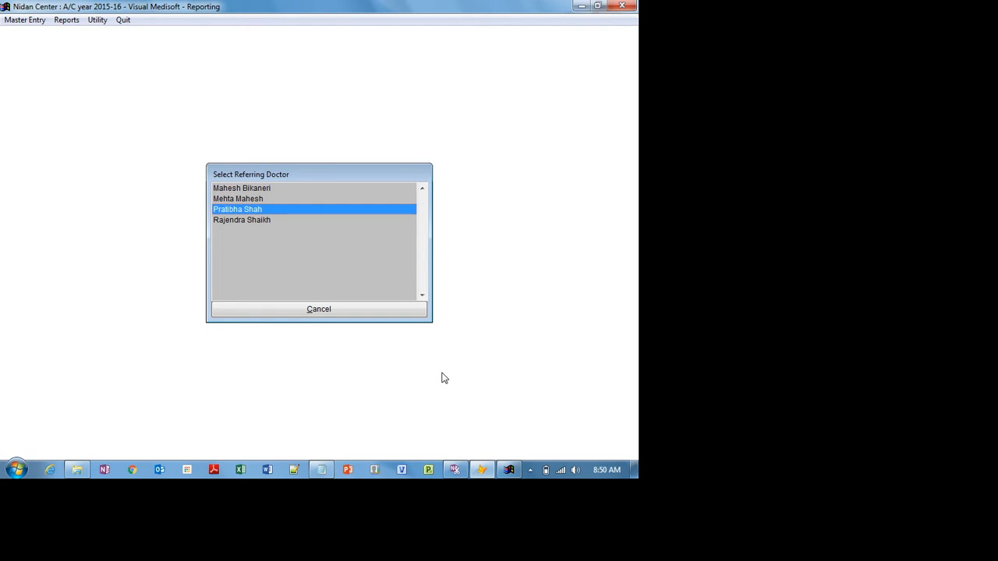
click(310, 311)
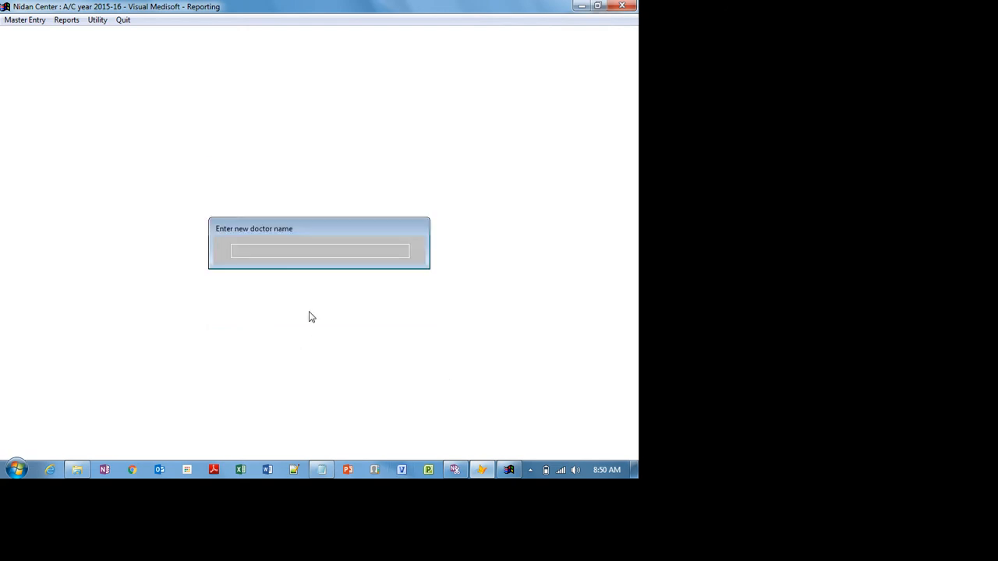
- Add a new doctor by full name and select them as the patient's referring doctor
key(Return)
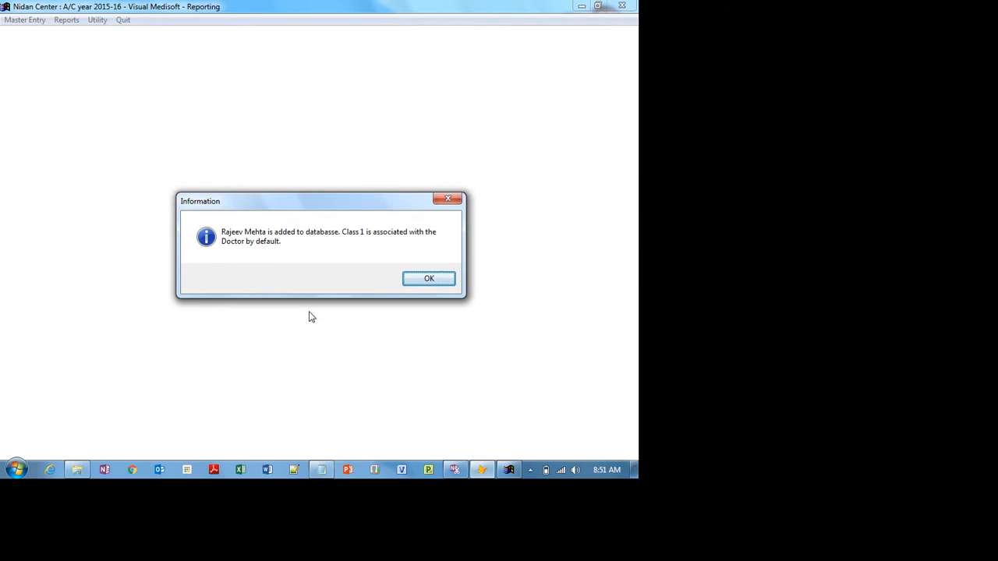
click(428, 279)
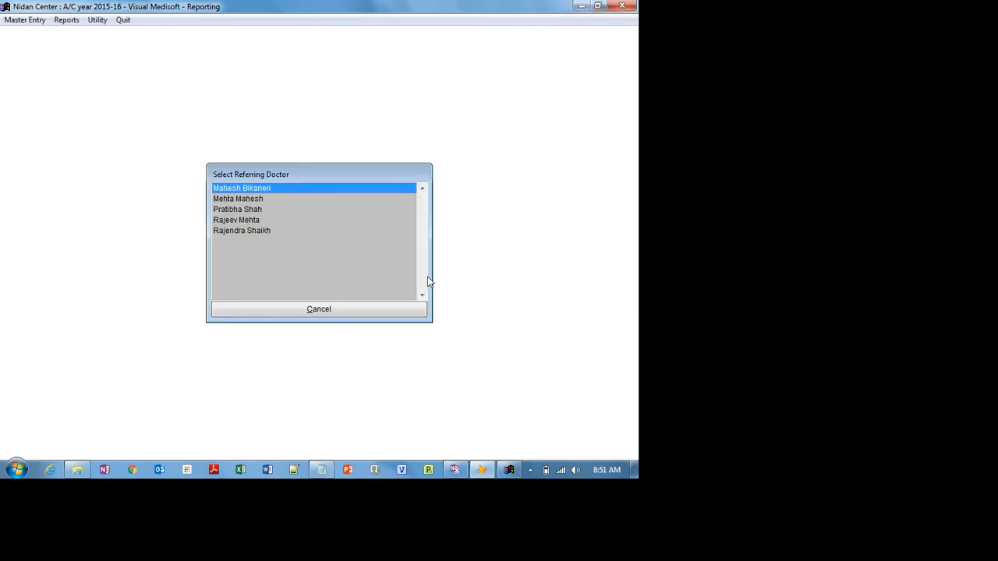
click(256, 220)
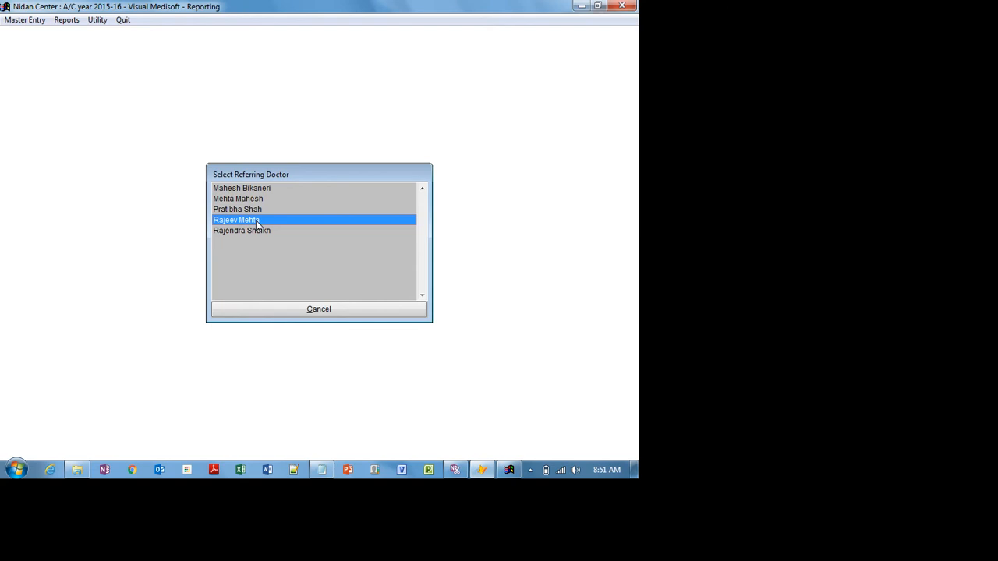
double_click(256, 219)
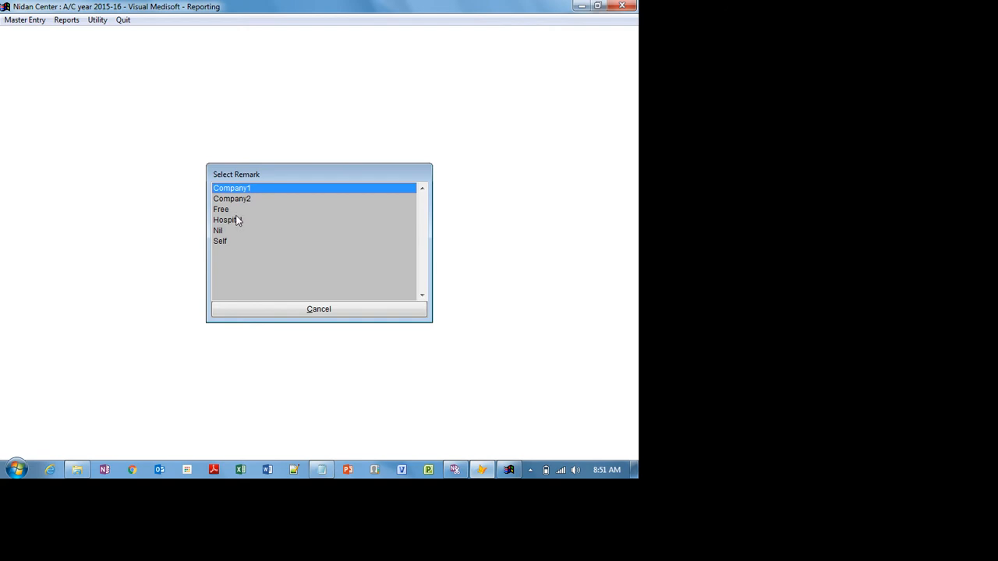
click(224, 210)
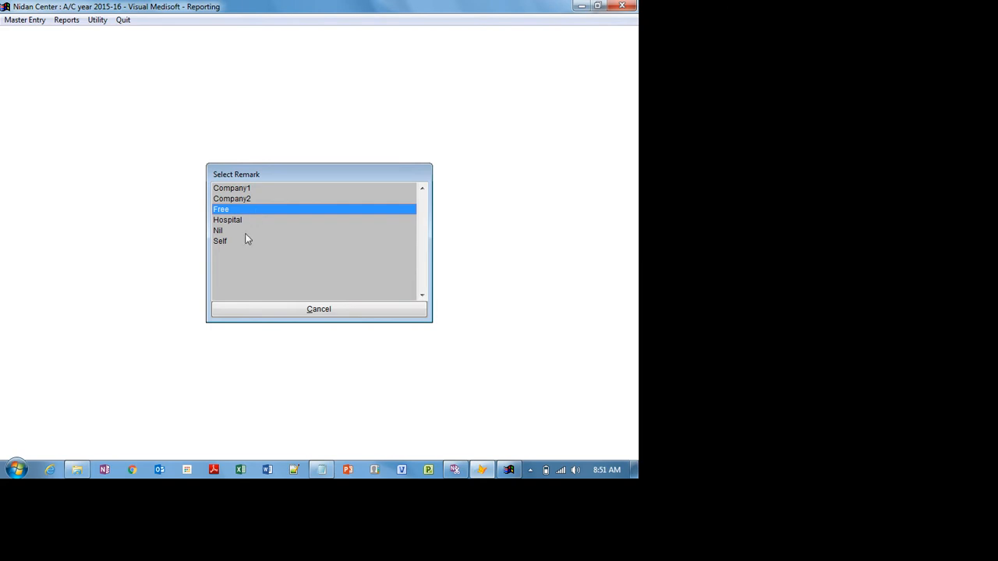
click(244, 241)
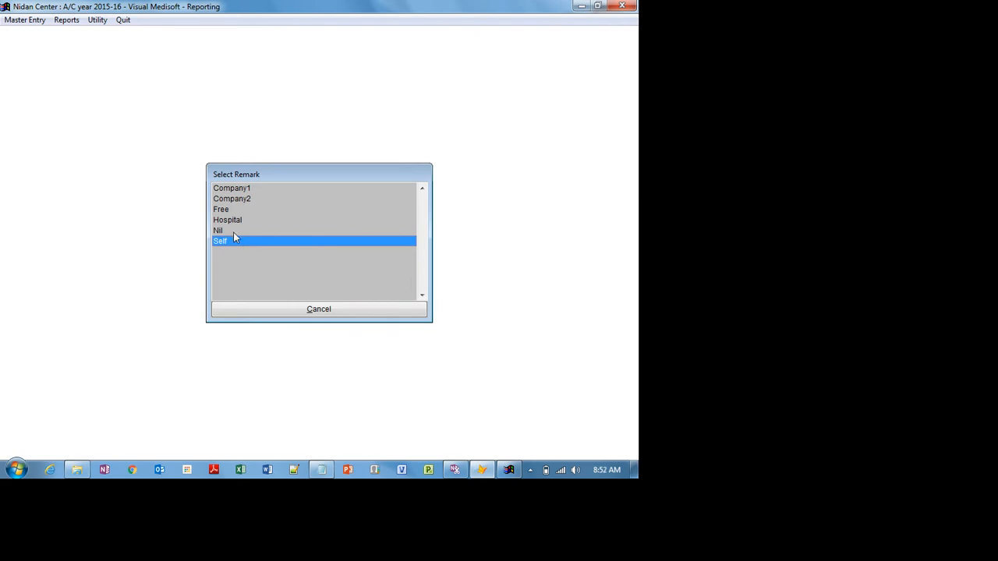
click(231, 230)
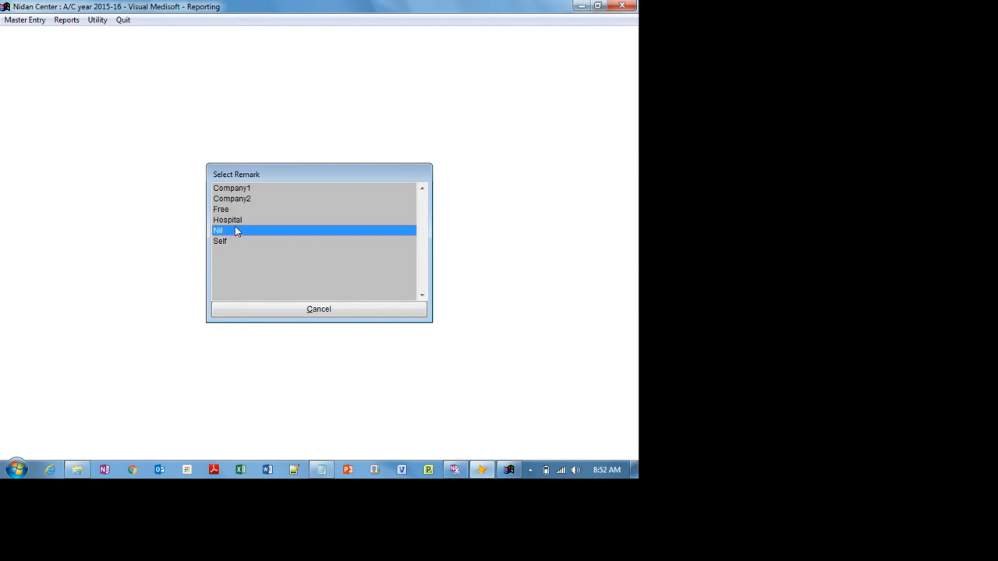
click(239, 221)
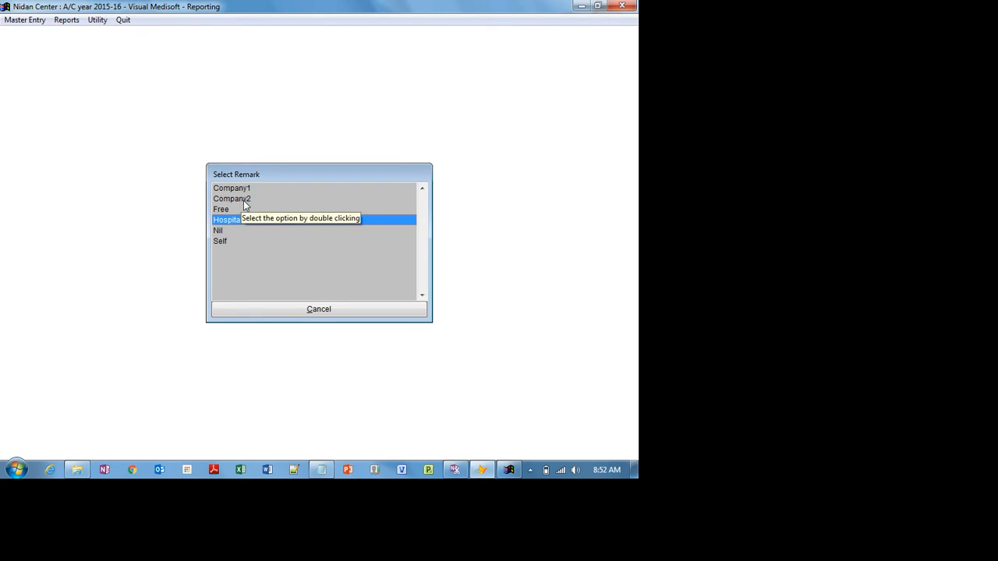
click(255, 190)
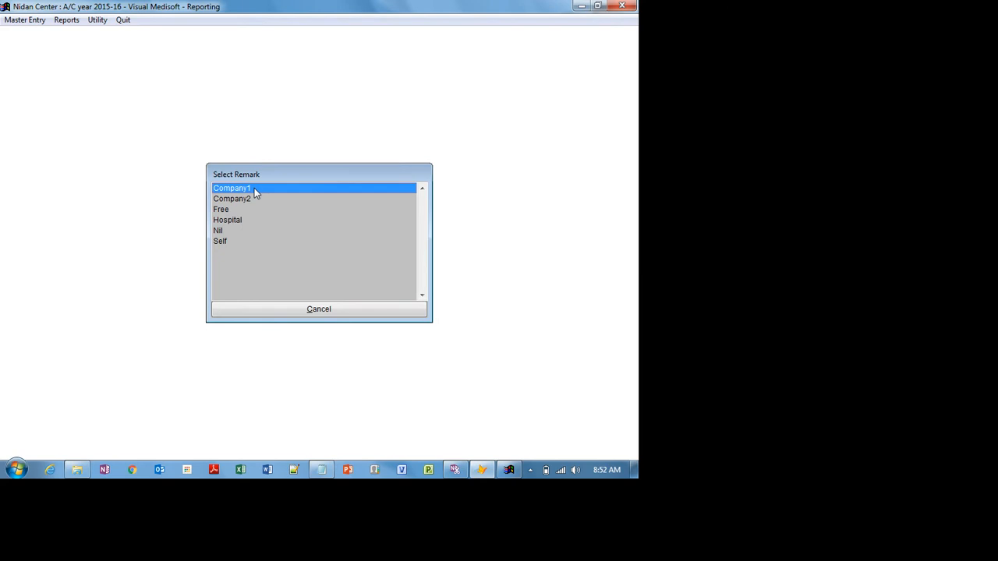
- Create the LIC remark, assign it to the patient, and close the patient details
click(329, 311)
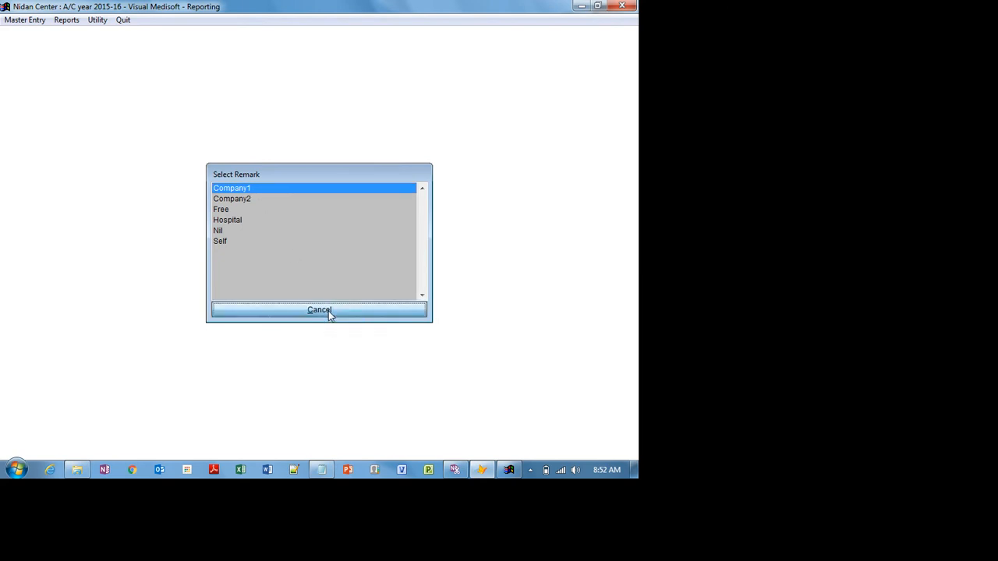
text(LIC)
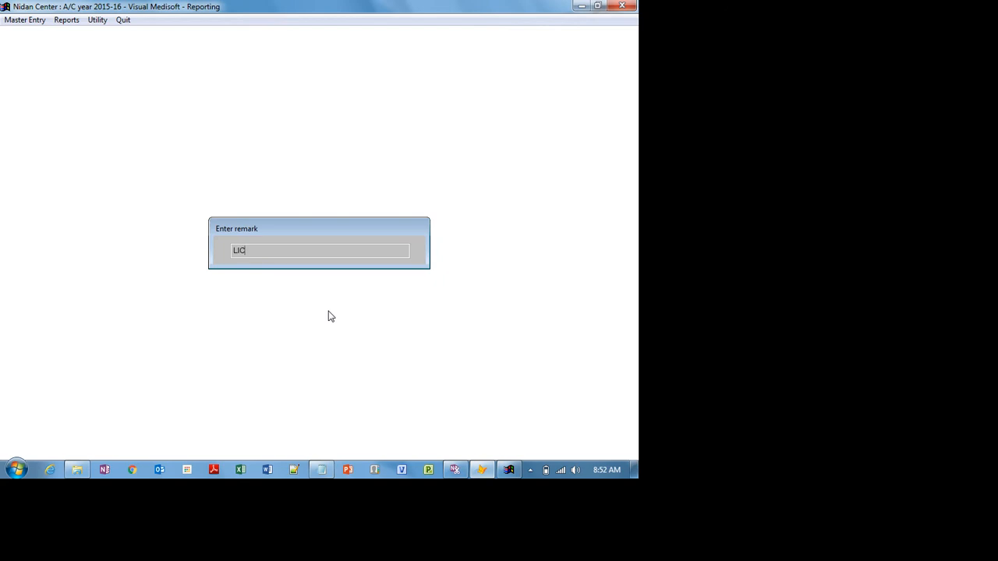
key(Return)
key(Down)
key(Down)
key(Down)
key(Down)
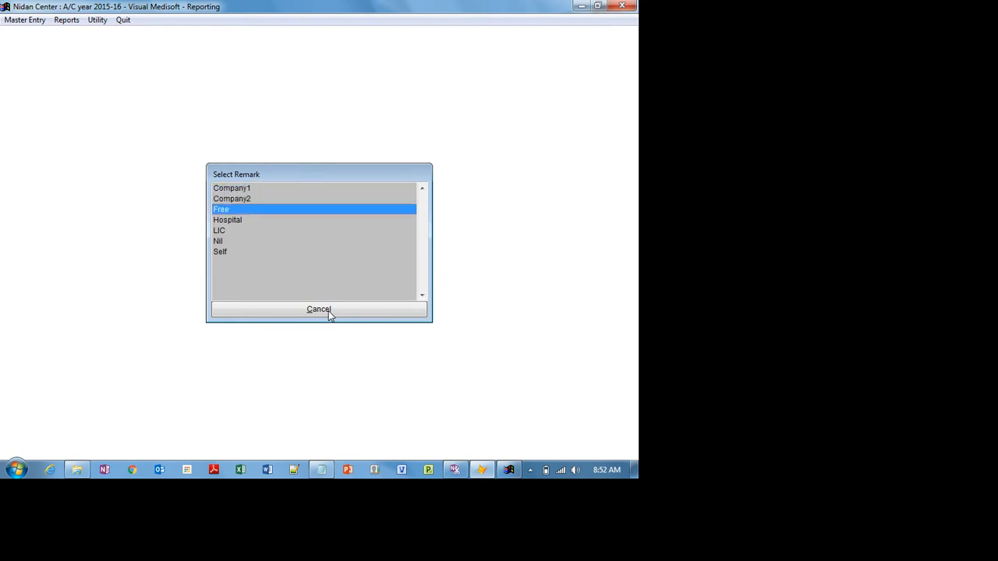
key(Return)
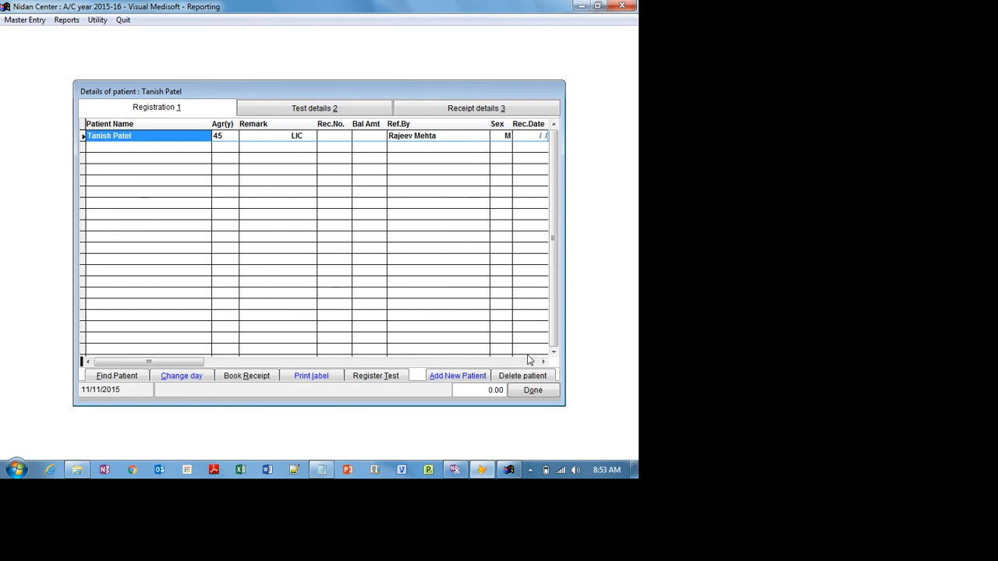
click(536, 392)
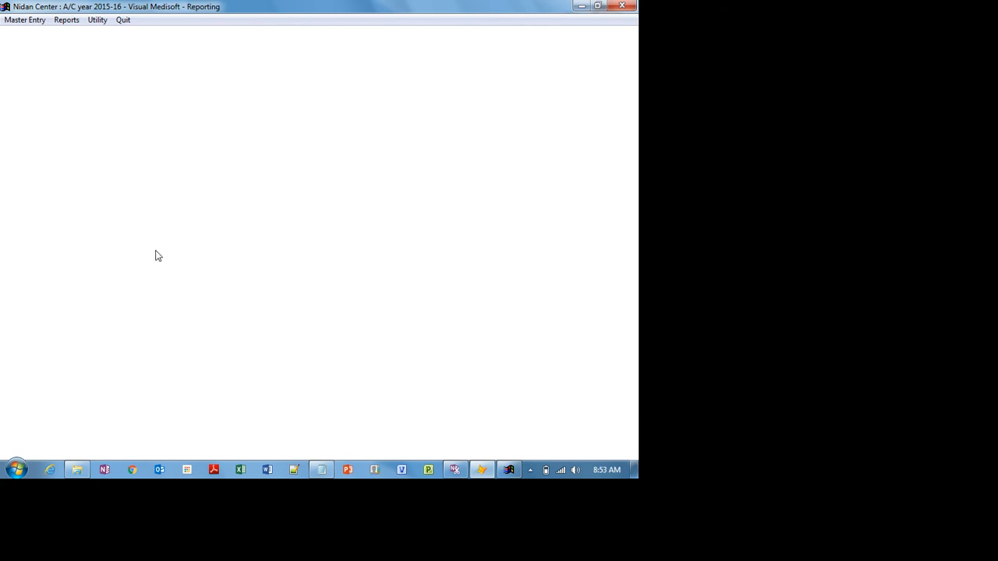
- Add a NIIT row to the Patient Remarks master list below LIC and close it
click(29, 19)
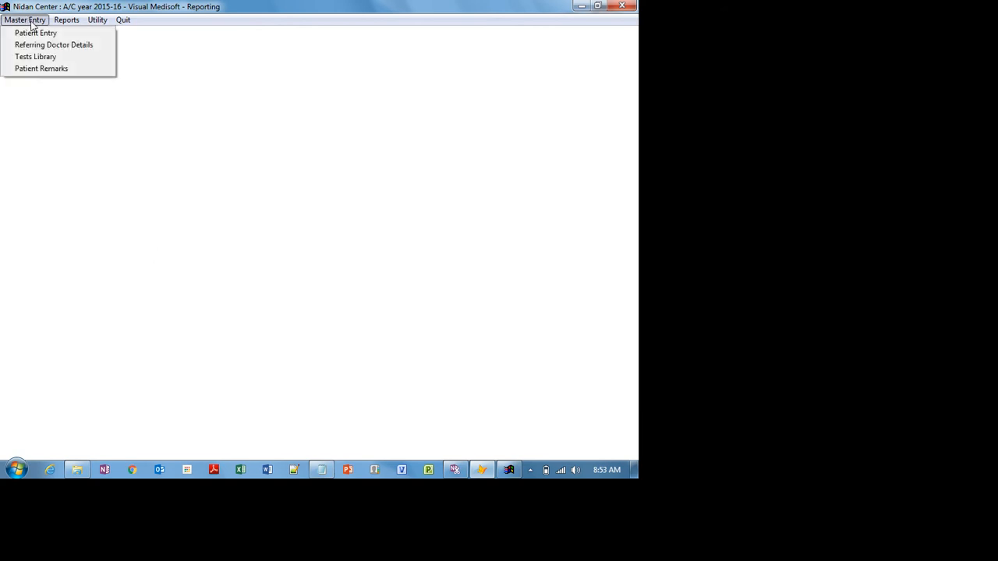
click(57, 69)
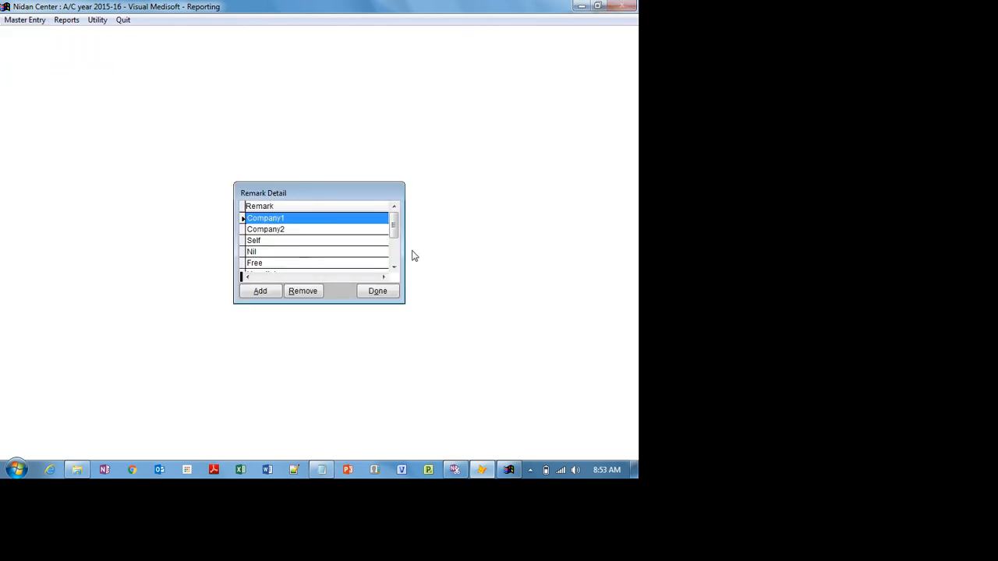
click(394, 266)
click(394, 266)
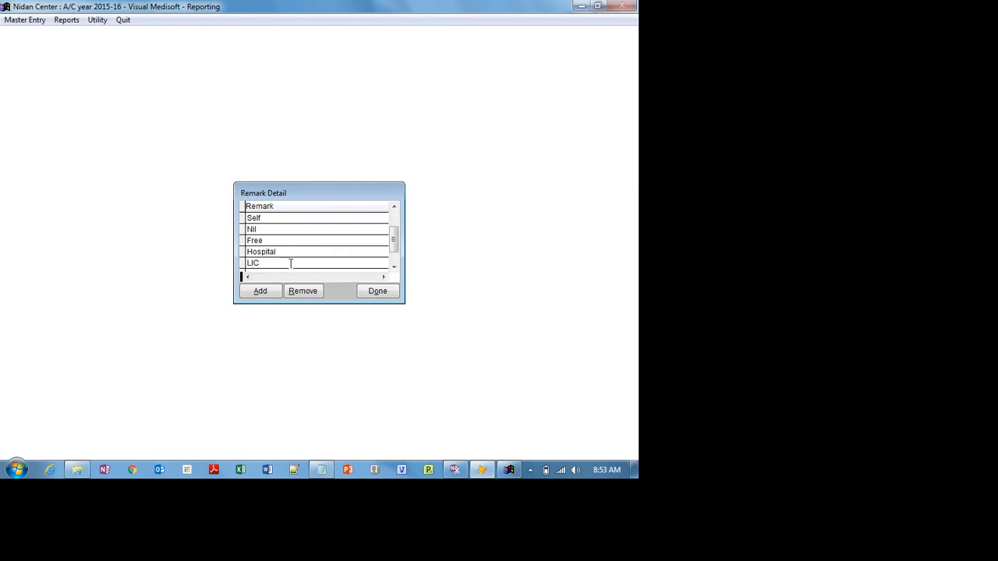
click(260, 291)
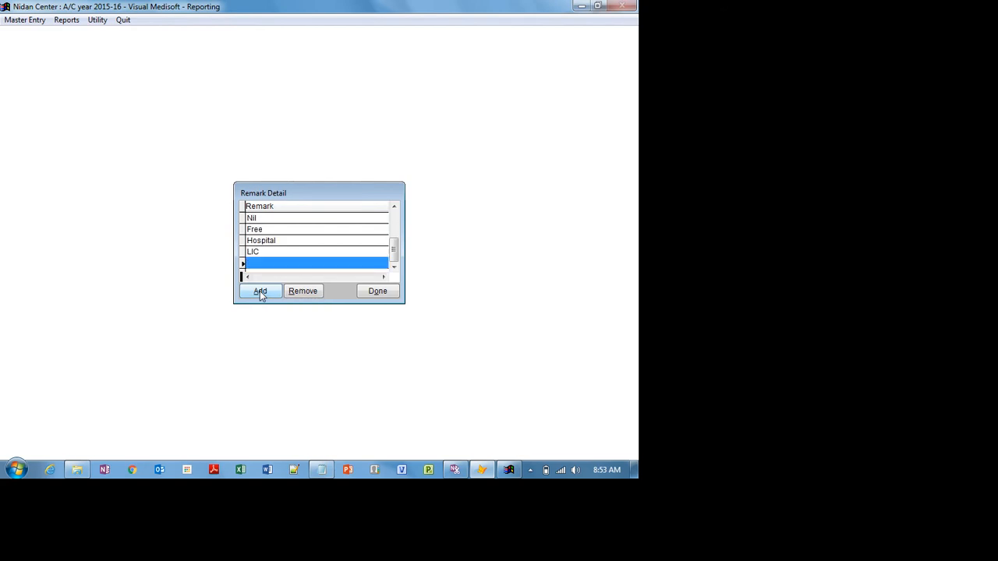
text(NIIT)
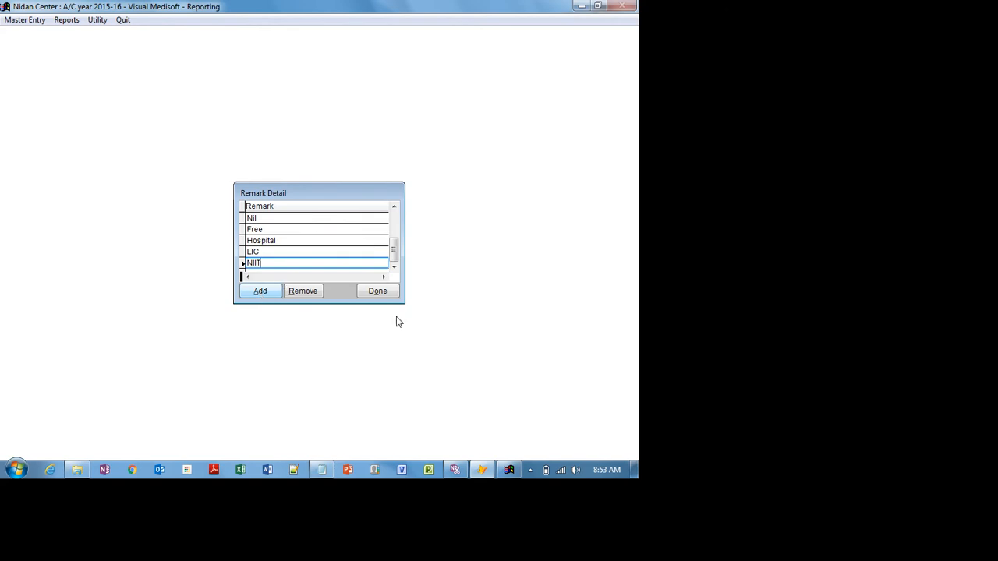
click(382, 293)
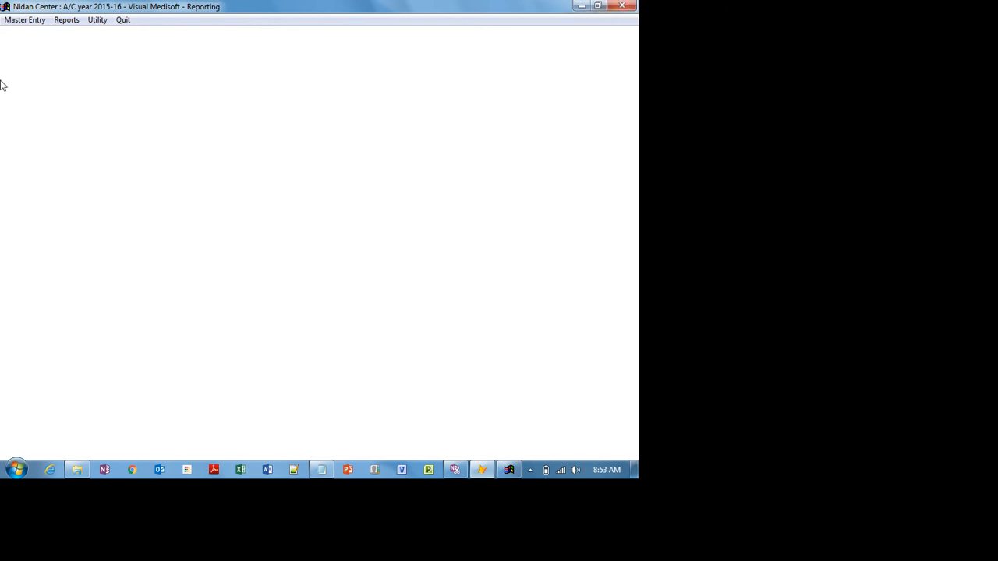
click(26, 22)
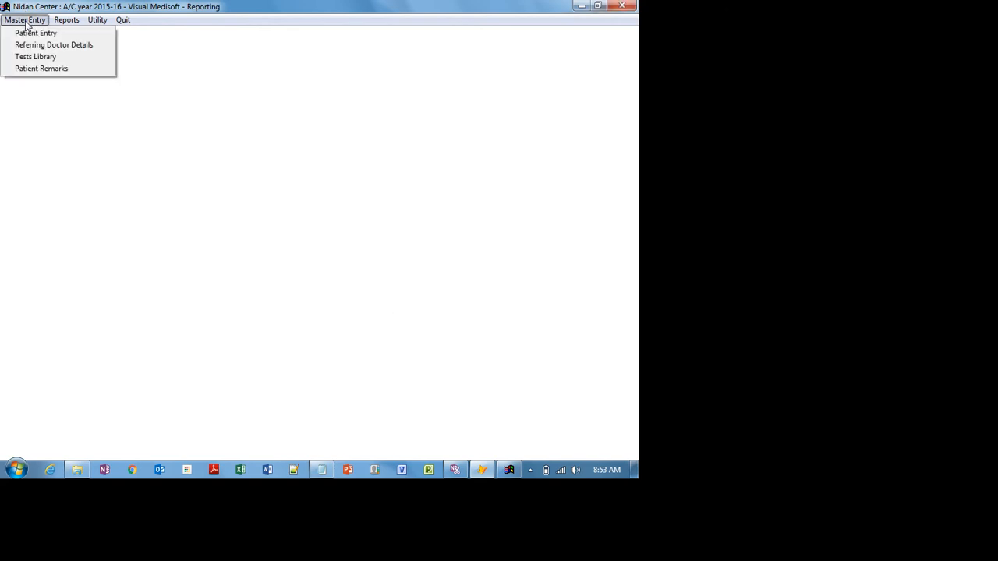
click(43, 69)
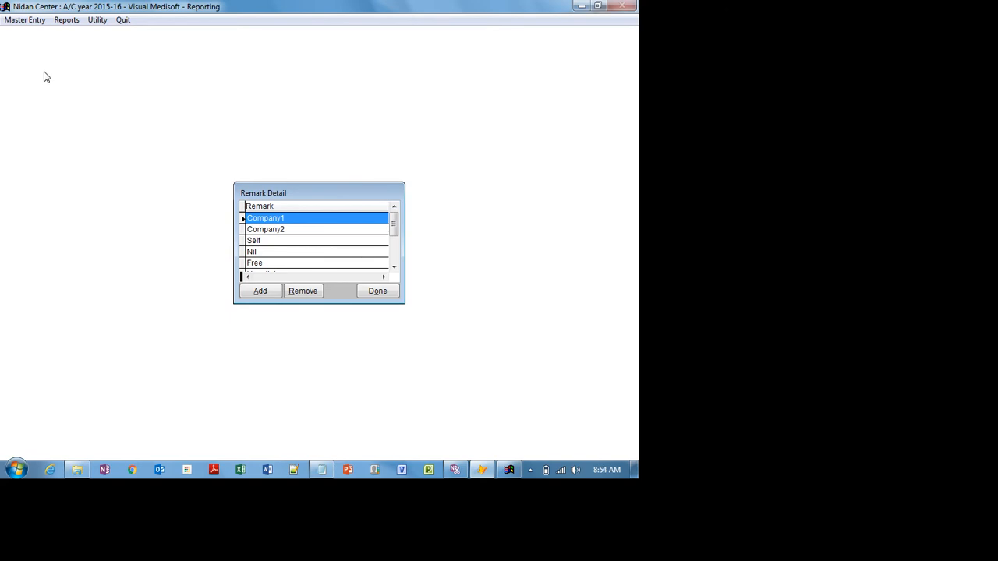
click(368, 295)
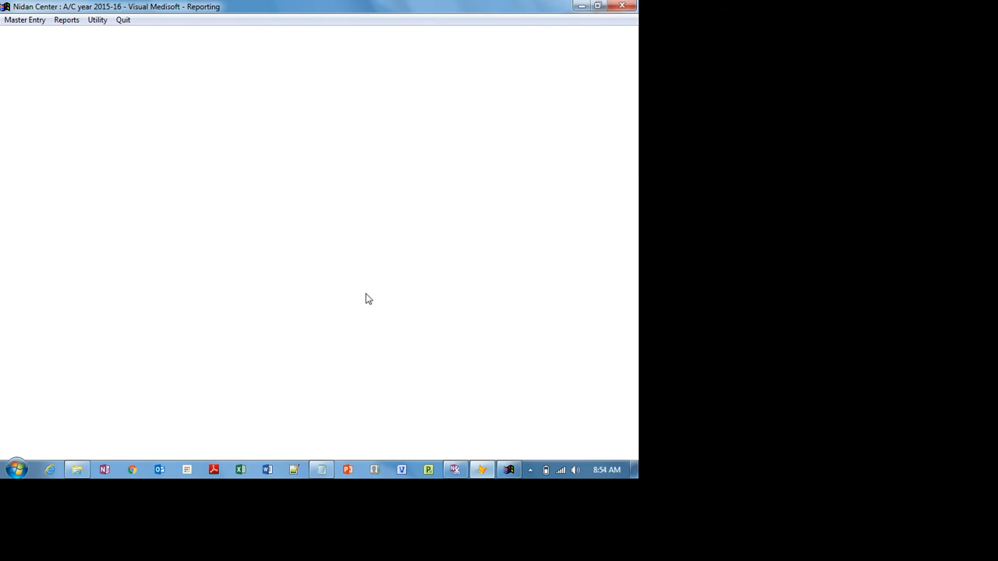
click(323, 471)
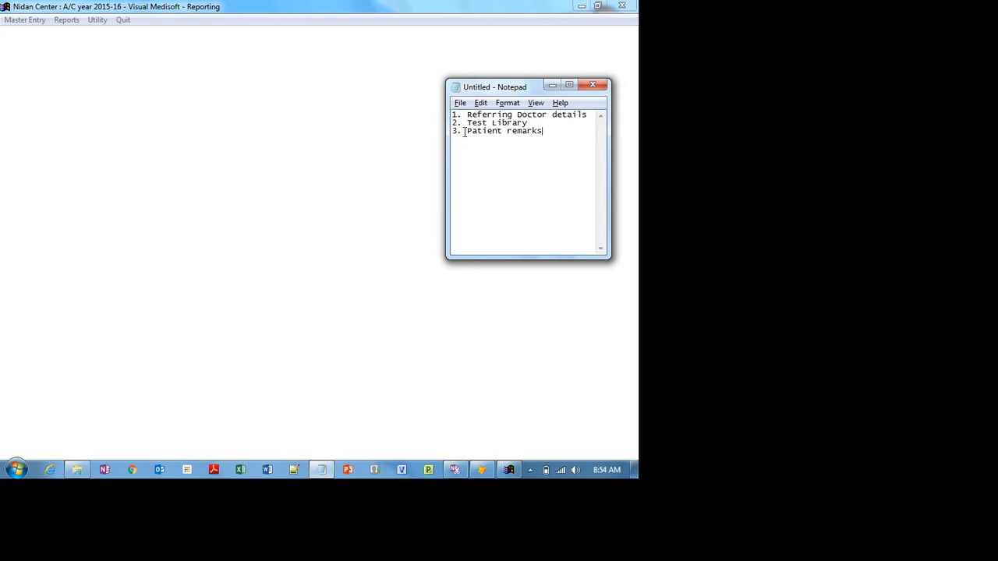
click(551, 85)
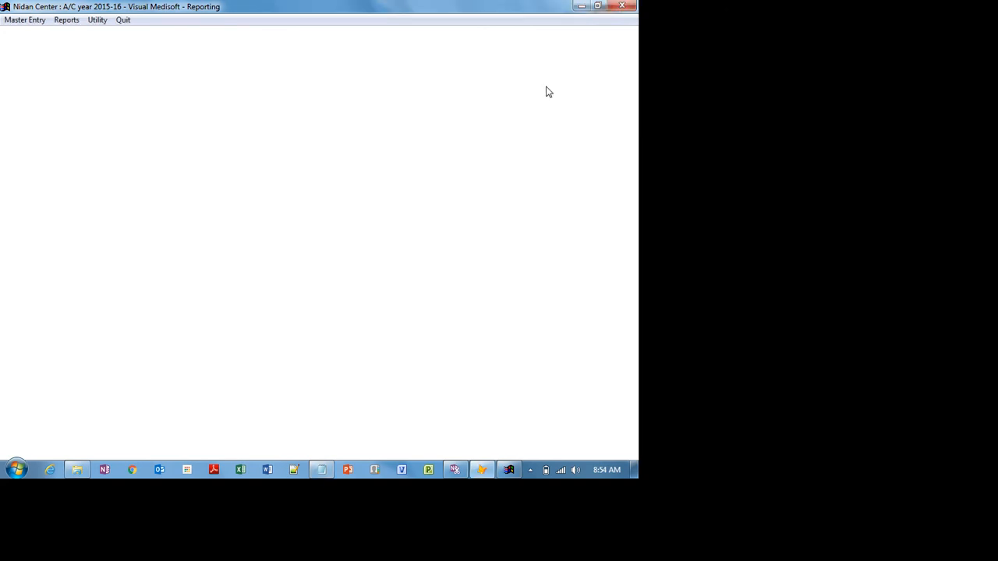
click(21, 21)
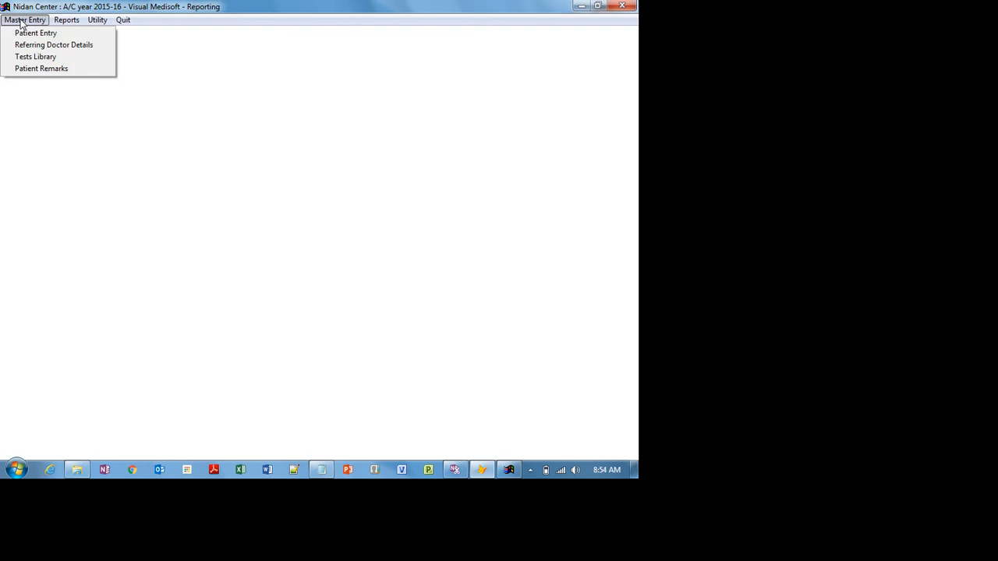
click(47, 60)
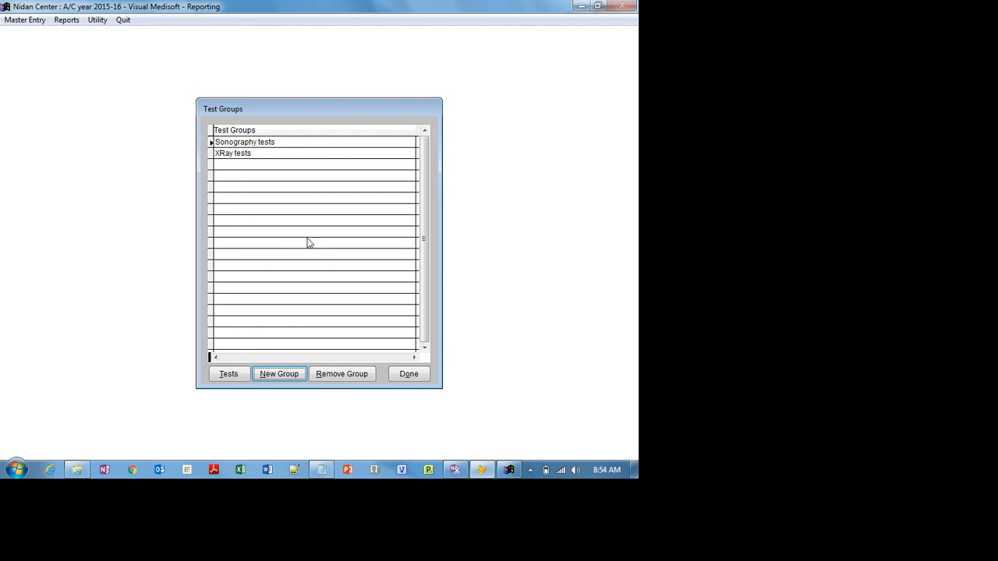
click(409, 374)
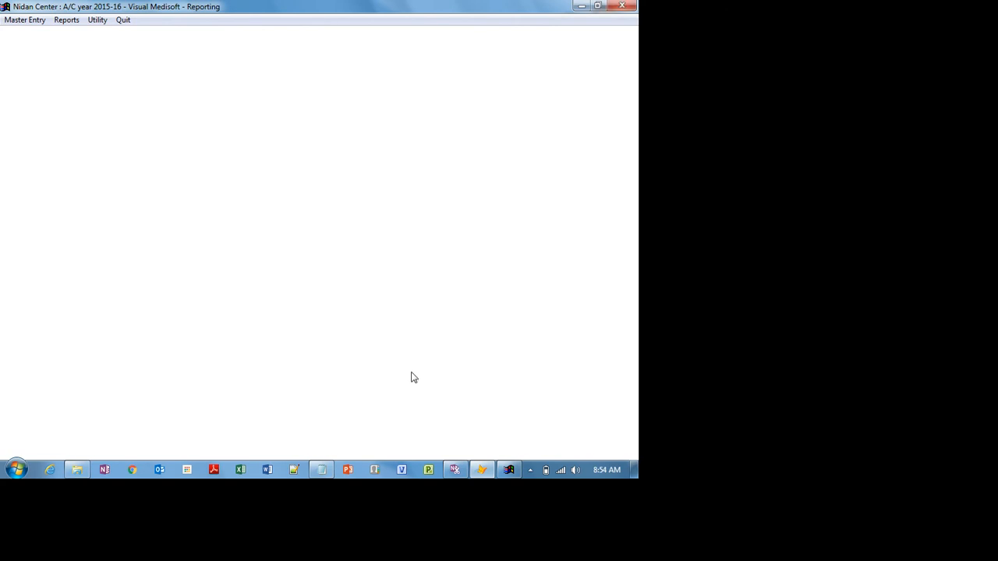
- Restore the Mehkar Laboratories window, select the Pathology group and show its tests with Charge1–Charge3 prices
click(508, 470)
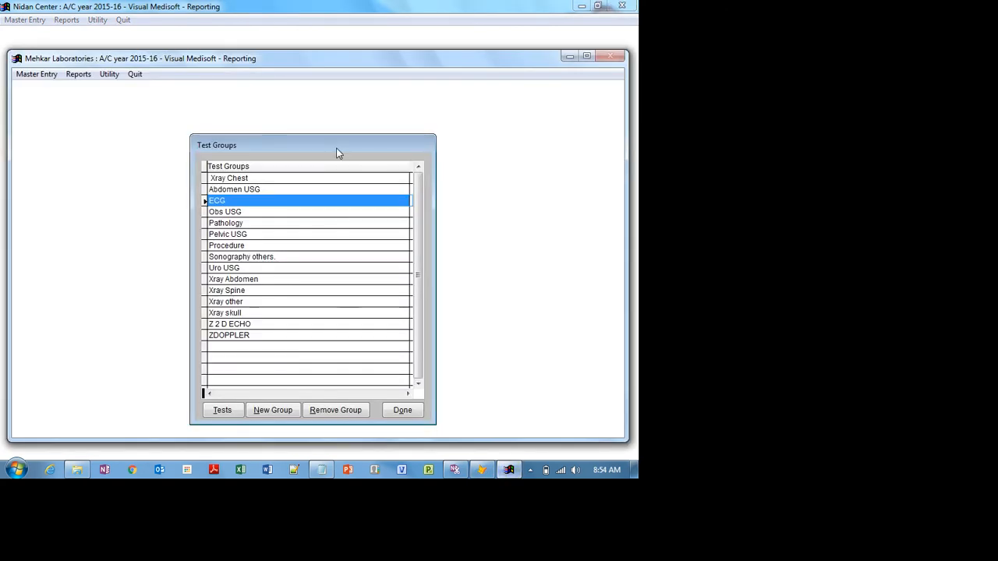
drag(337, 150, 327, 120)
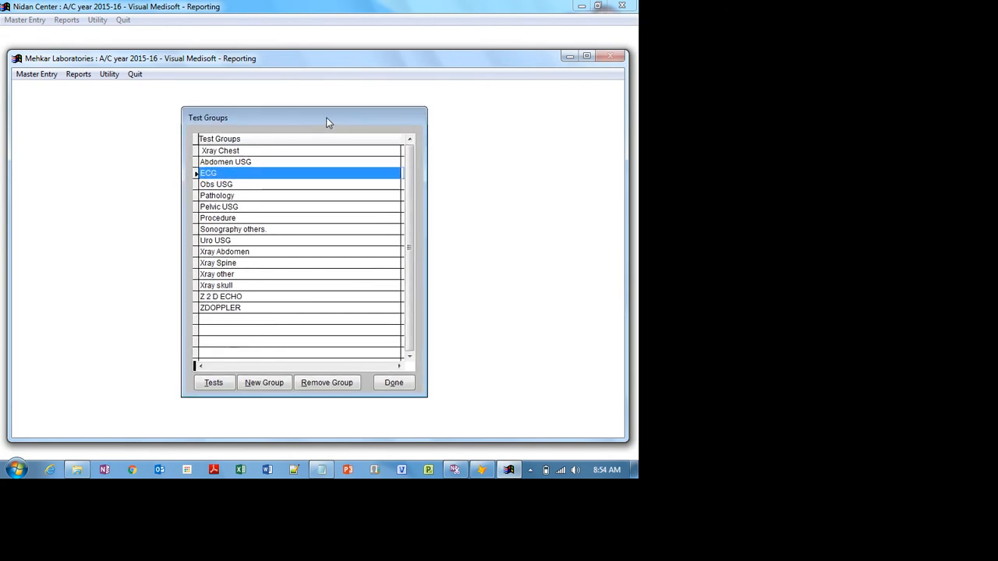
click(257, 173)
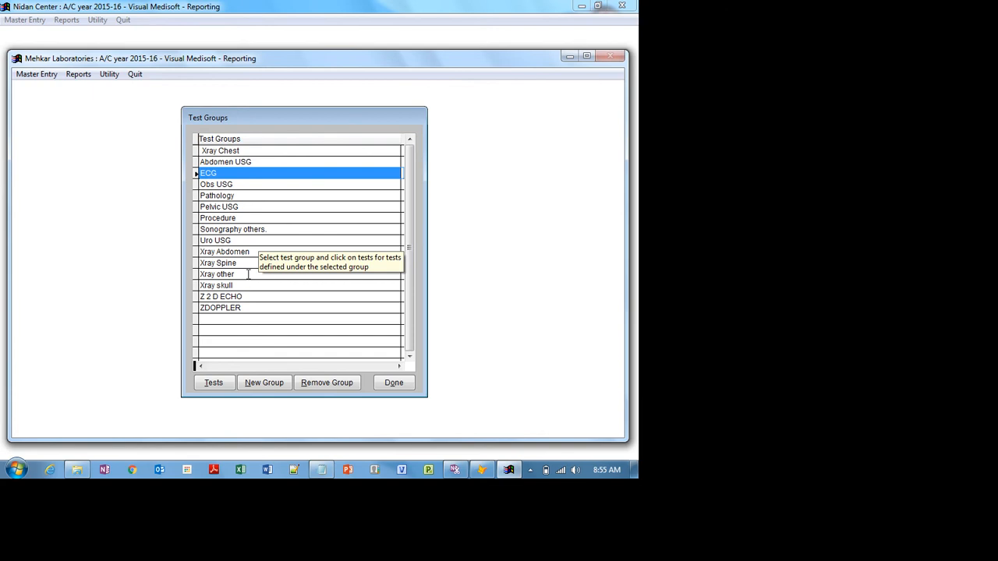
click(245, 196)
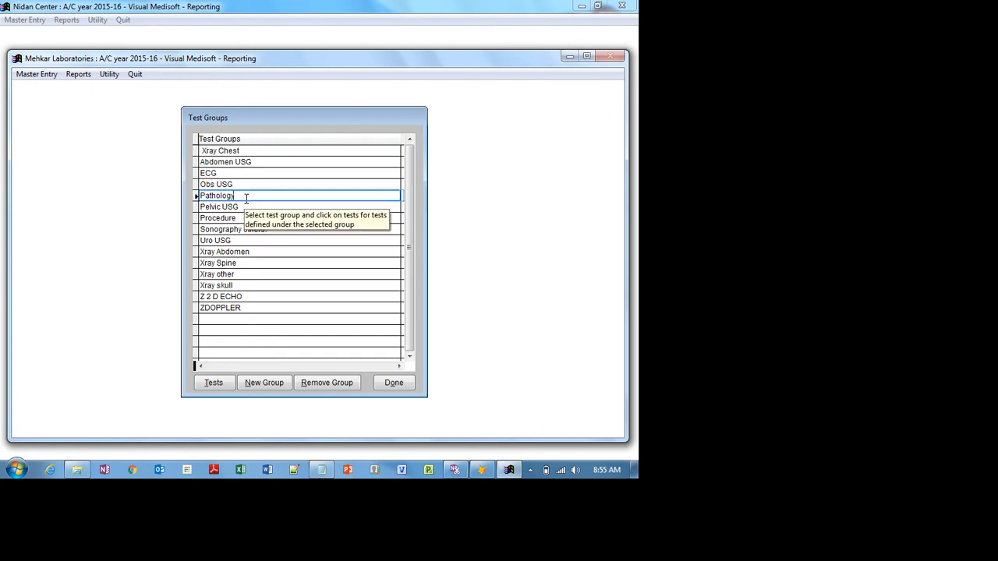
click(213, 382)
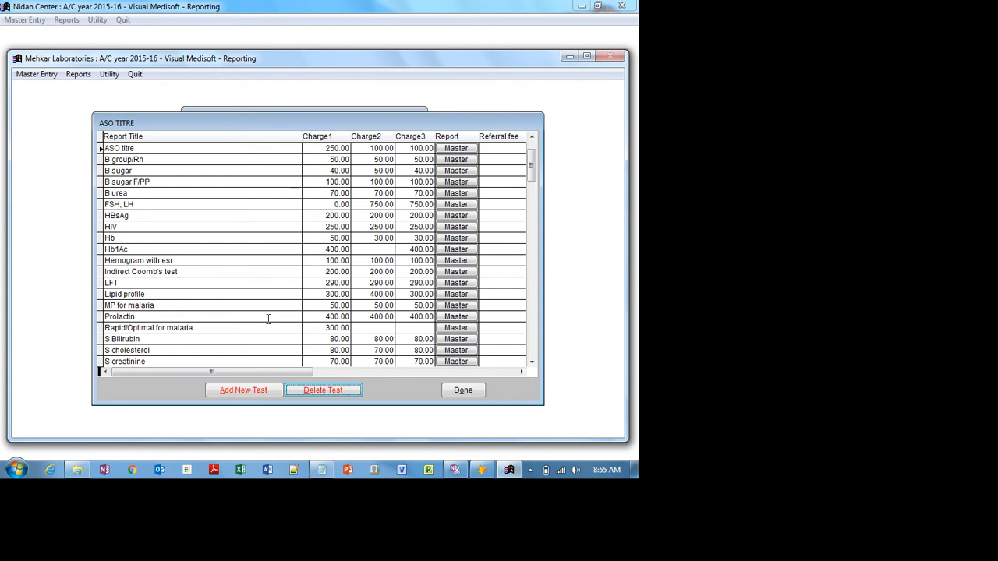
click(457, 392)
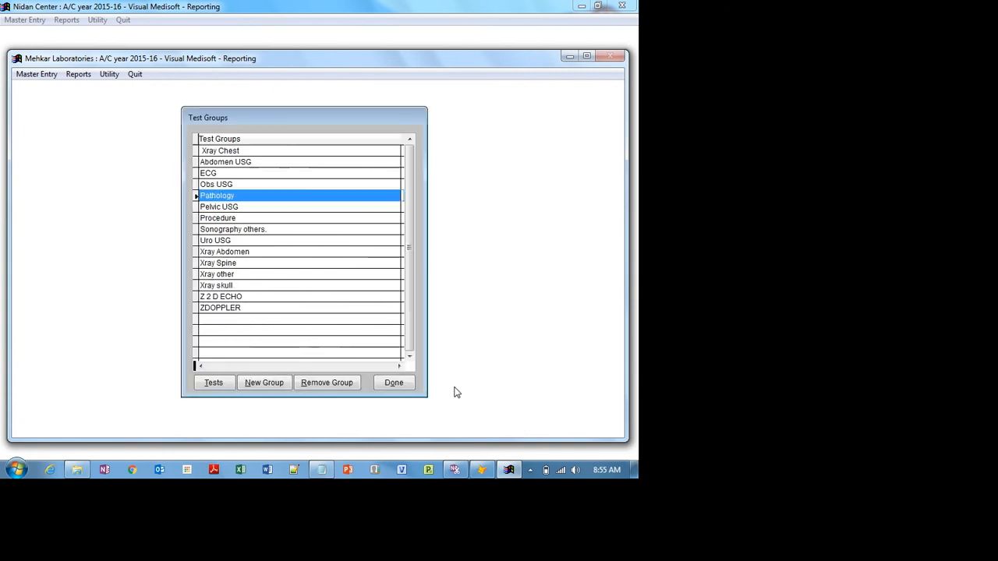
- Look through the test lists of the Xray Chest and Sonography others. groups
click(247, 150)
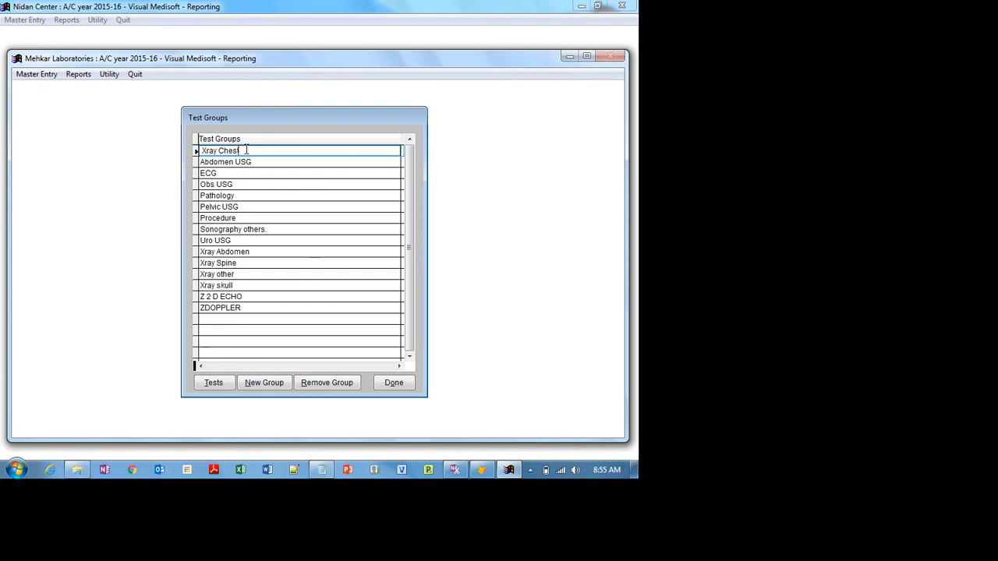
click(215, 382)
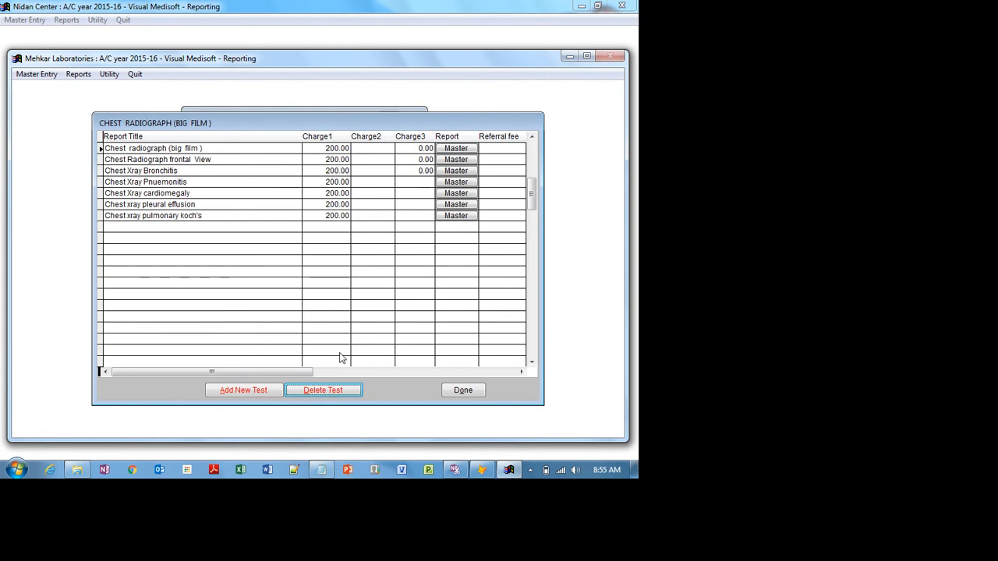
click(458, 391)
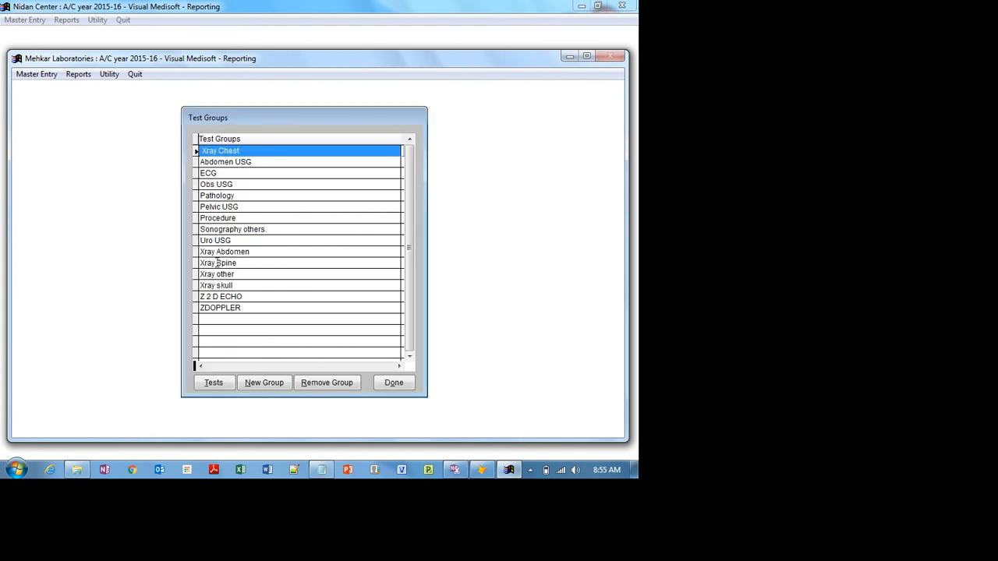
click(262, 229)
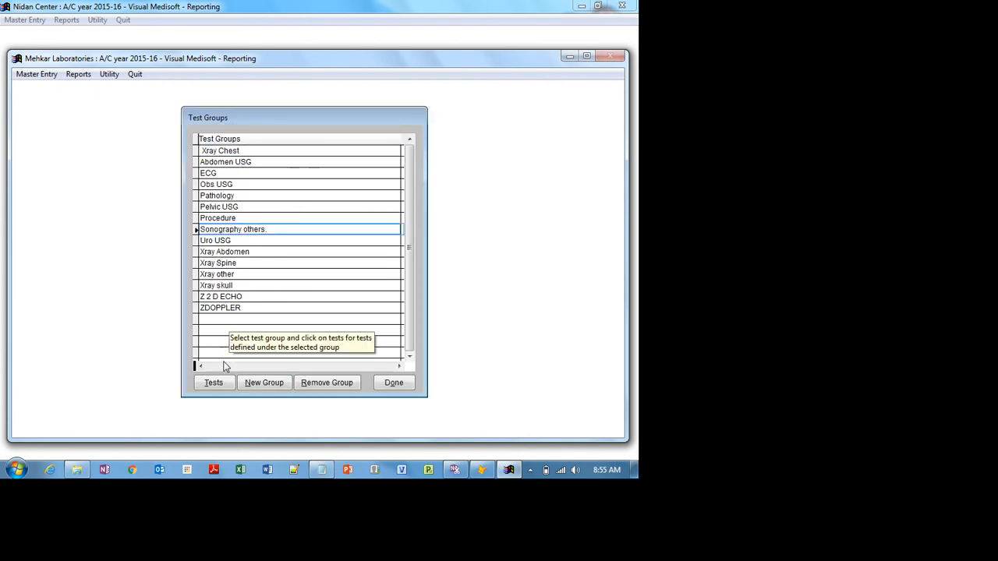
click(213, 383)
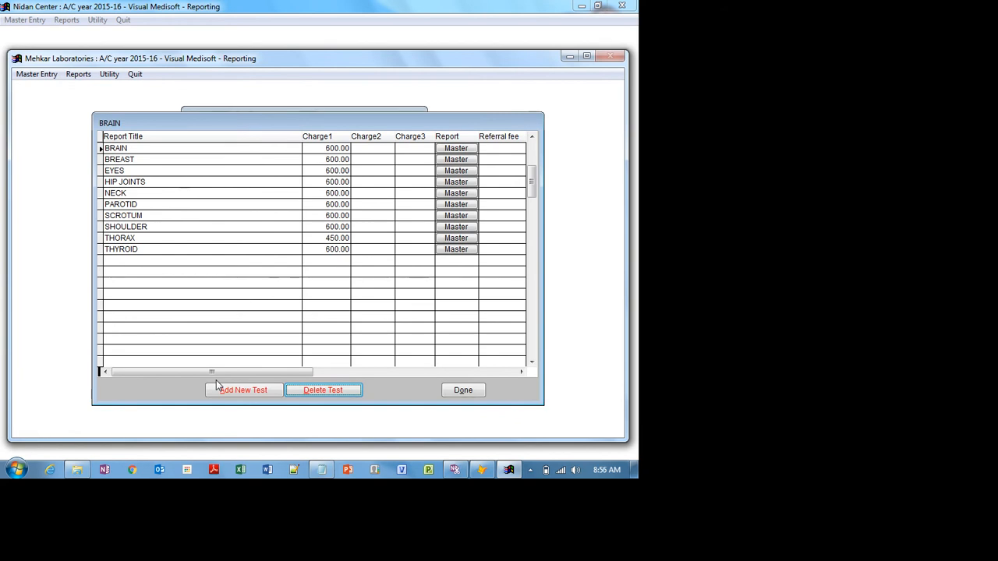
click(468, 392)
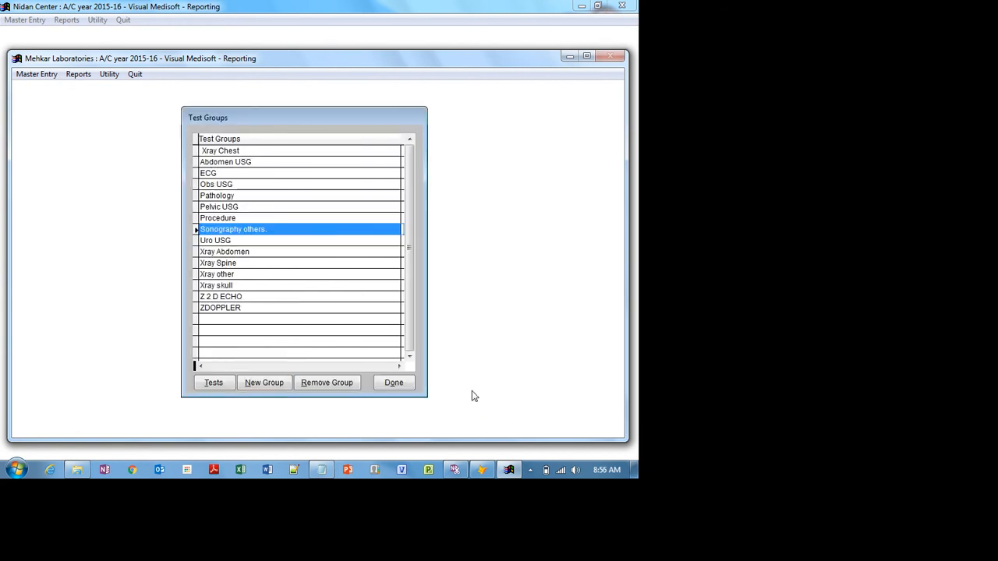
- Check the ECG, Xray other and Procedure test lists, then minimise Mehkar Laboratories
click(214, 174)
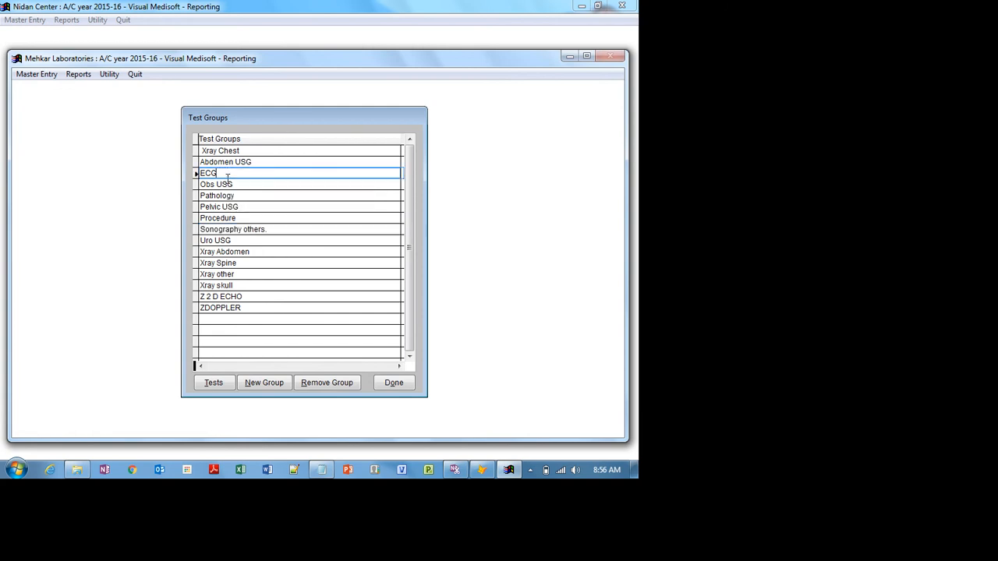
click(221, 386)
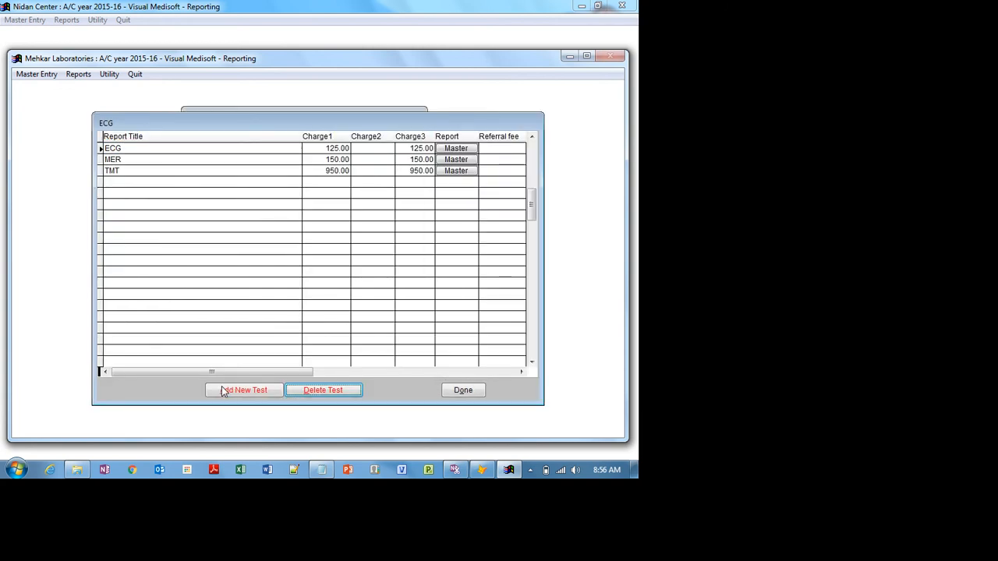
click(468, 394)
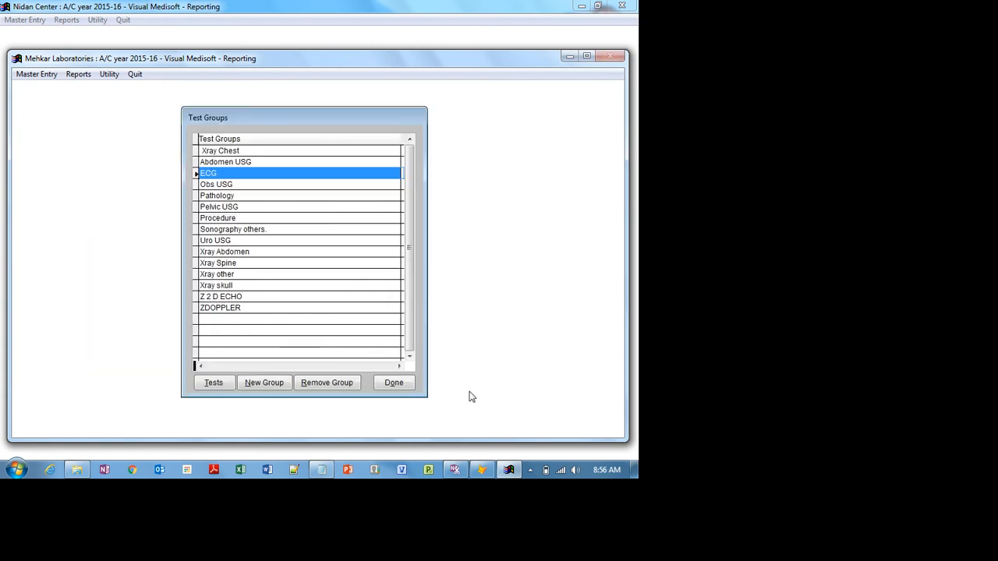
click(230, 275)
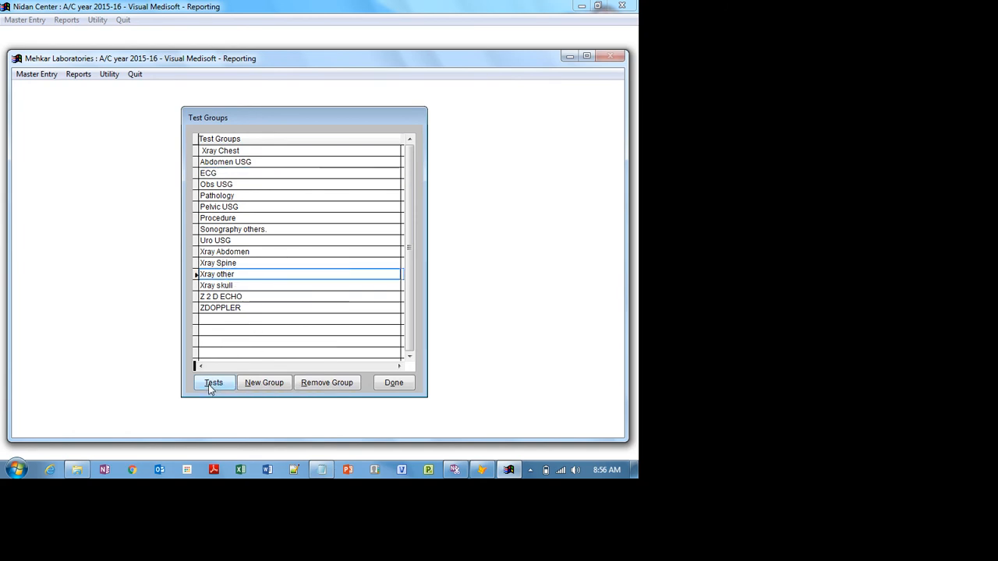
click(212, 384)
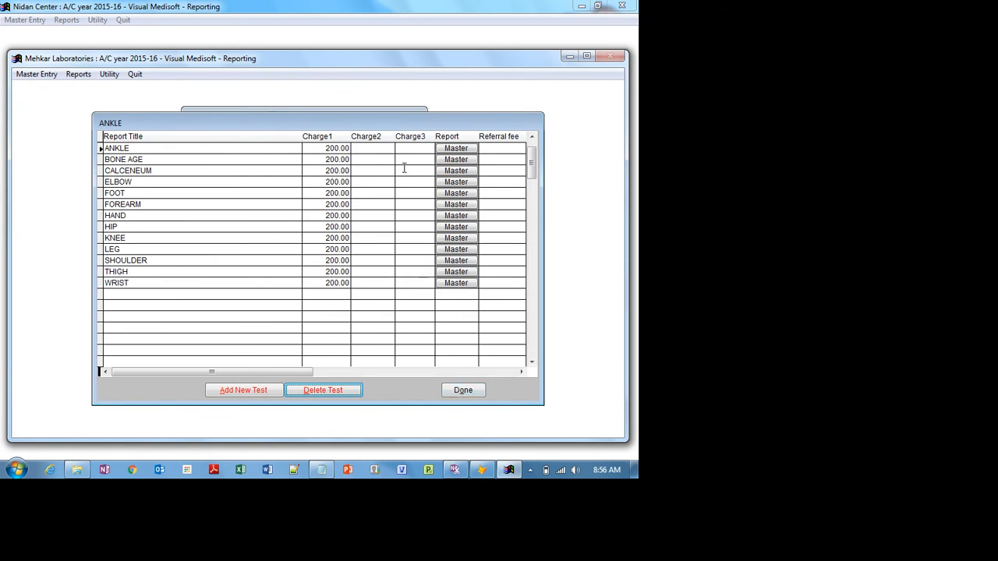
click(463, 390)
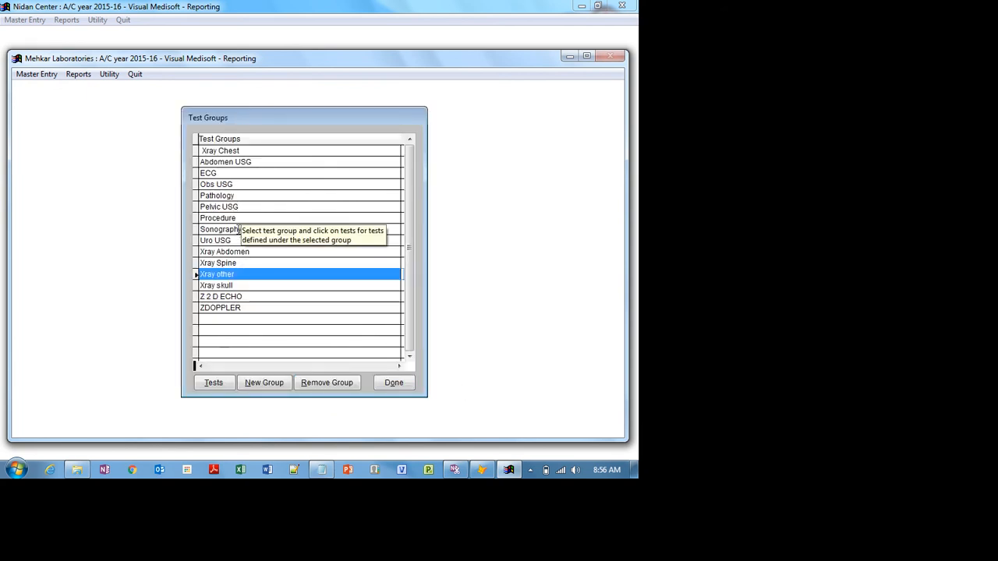
click(236, 218)
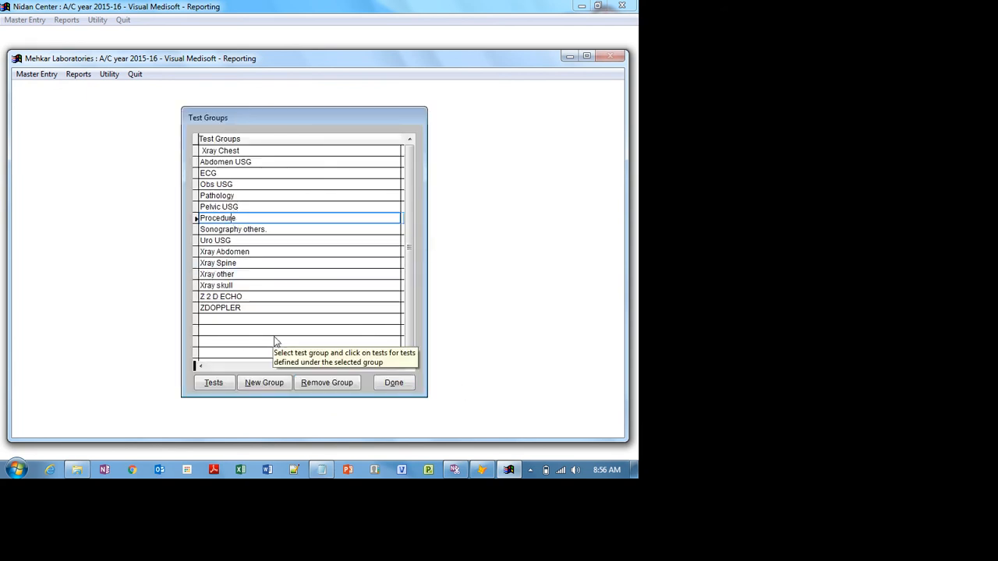
click(212, 382)
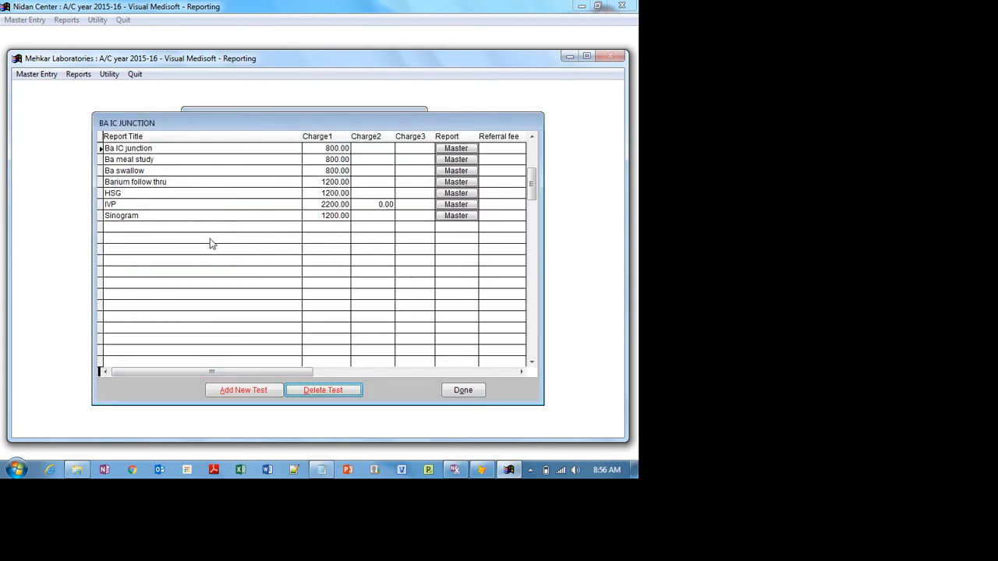
click(464, 390)
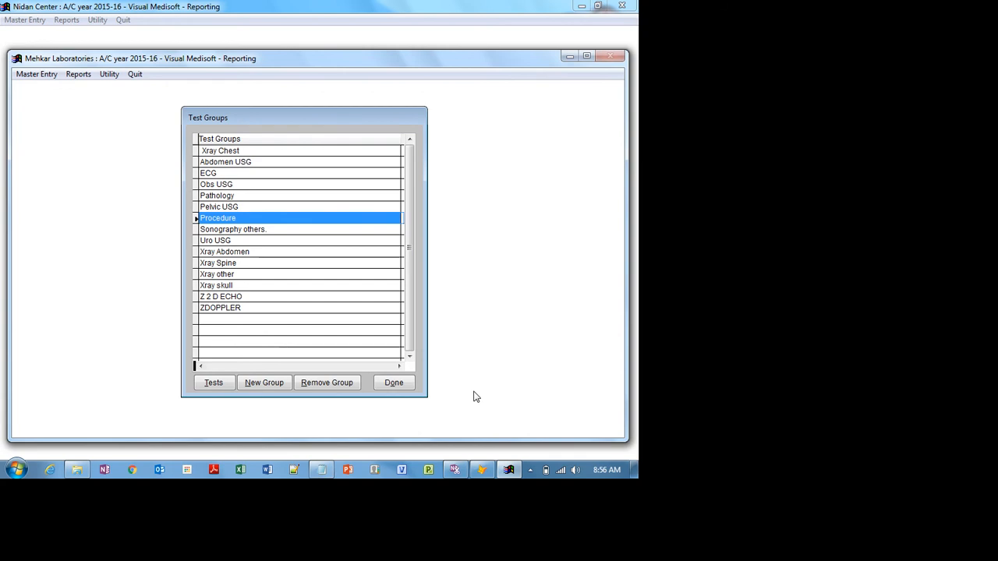
click(569, 58)
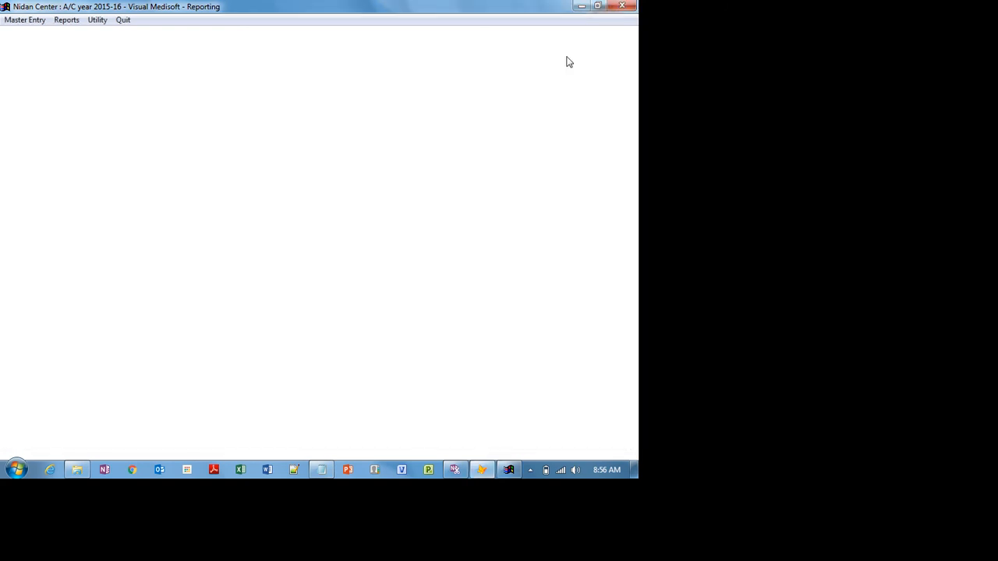
- Open Nidan Center's tests library, check the Sonography tests list, and add a group named ECG
click(26, 19)
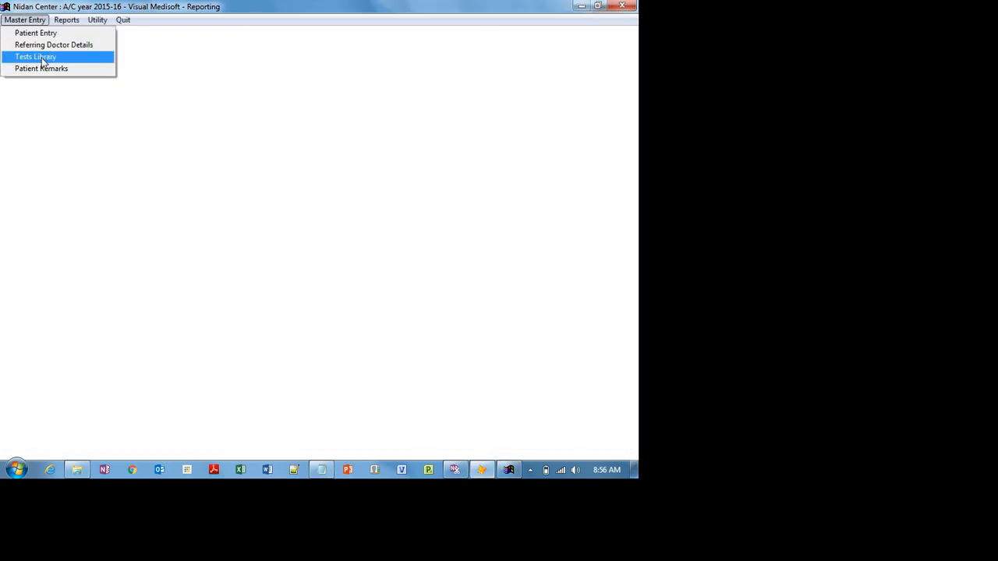
click(43, 61)
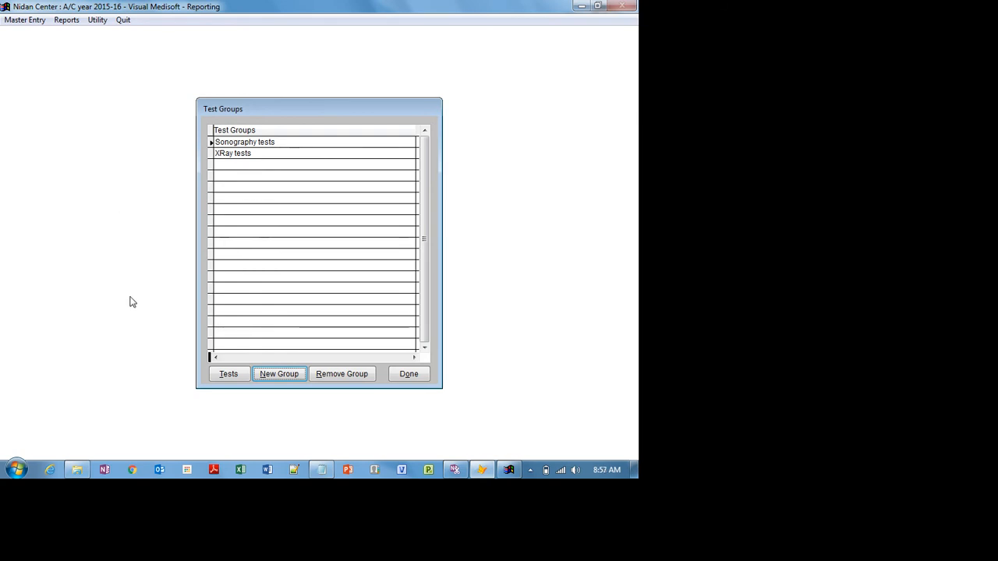
click(226, 375)
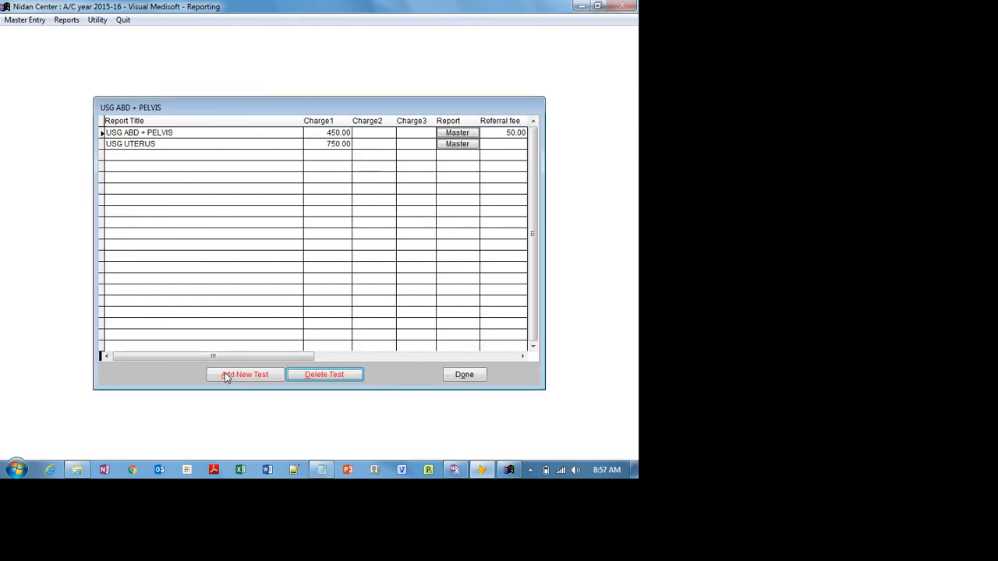
click(470, 381)
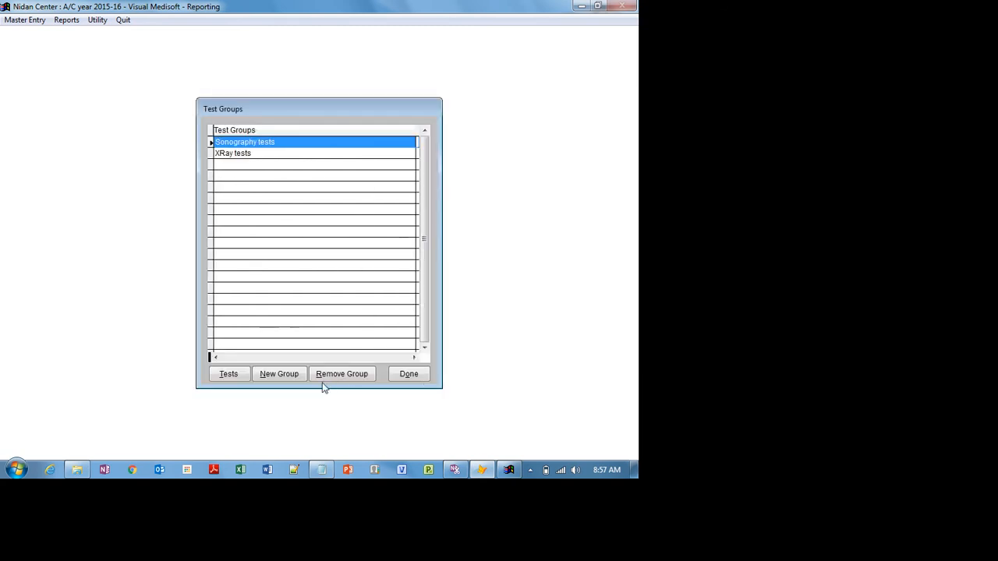
click(291, 378)
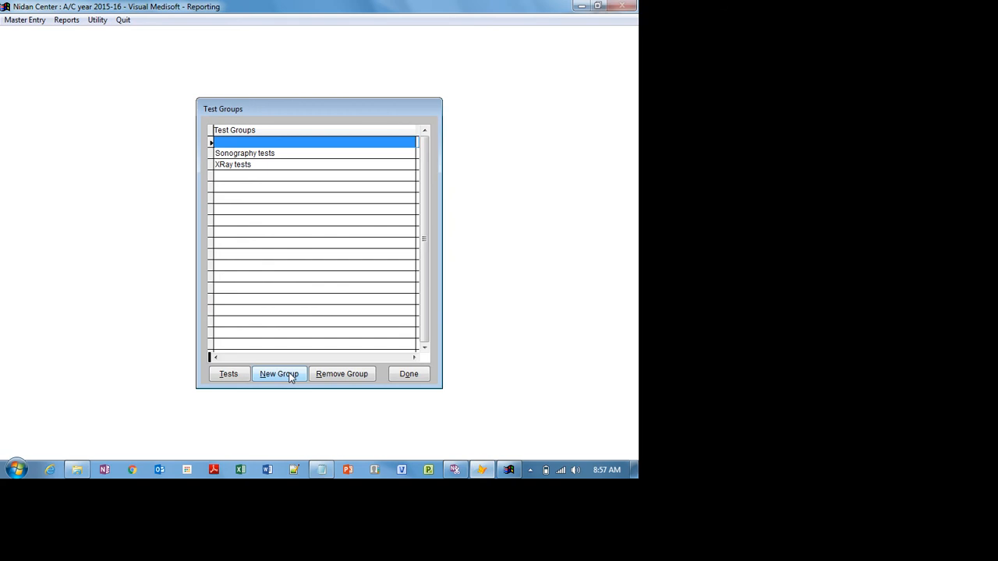
text(ECG)
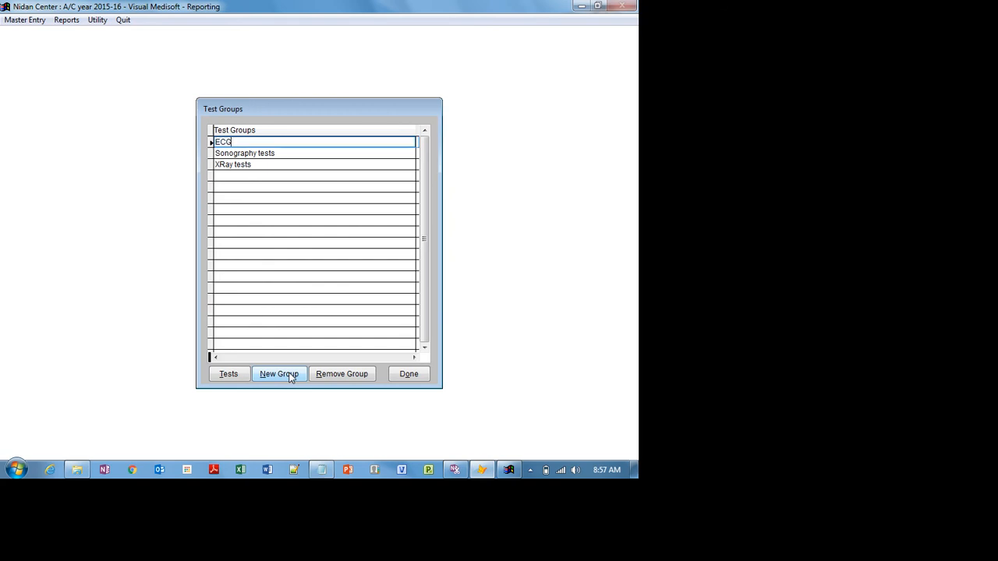
key(Return)
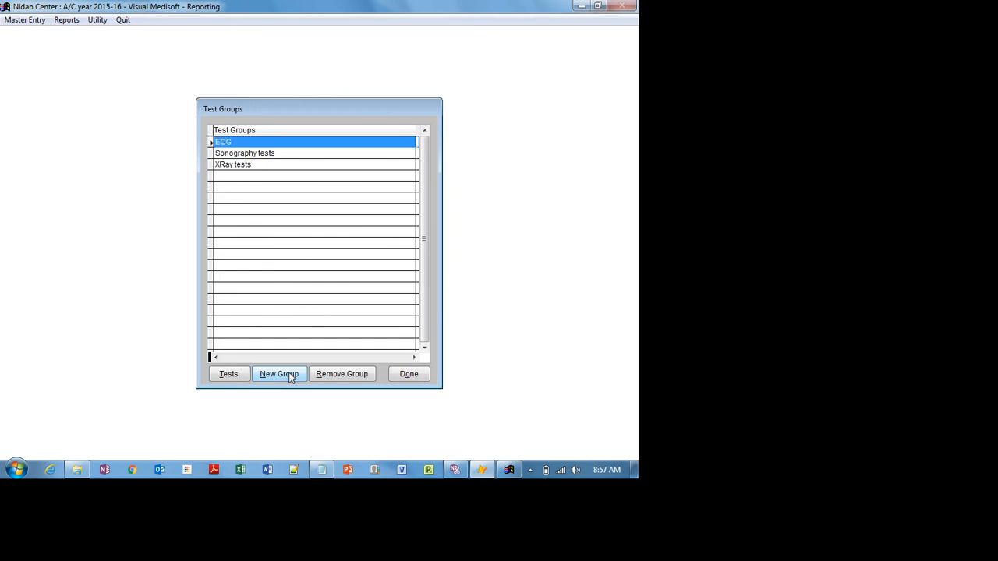
- Add test ECG to the ECG group with charges 650, 550 and 750
click(234, 374)
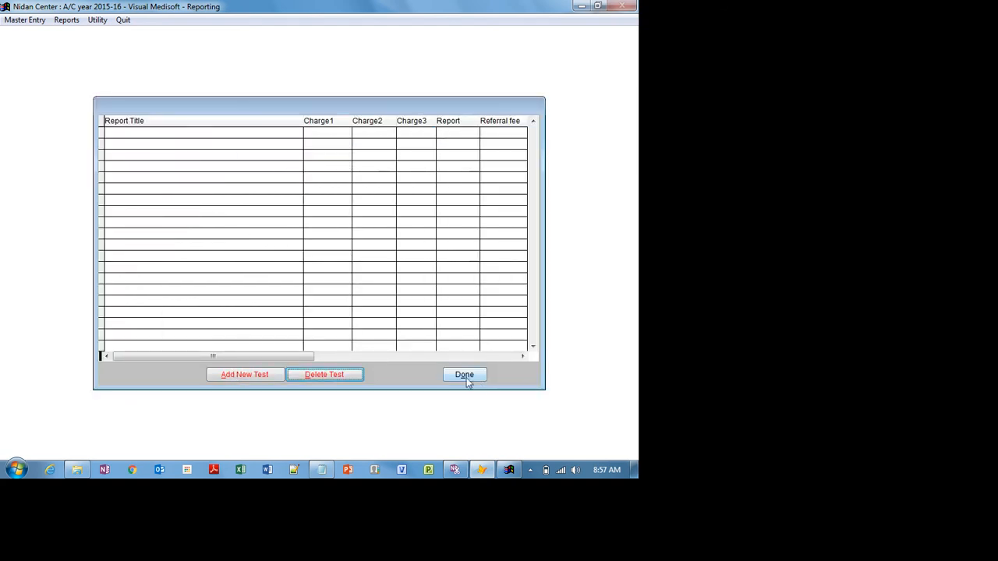
click(228, 375)
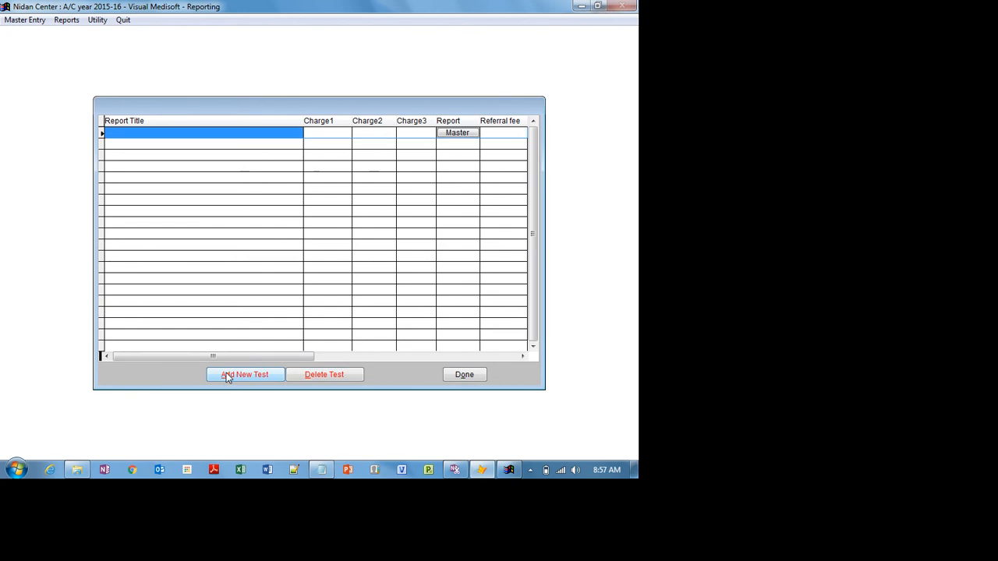
text(ECG)
key(Tab)
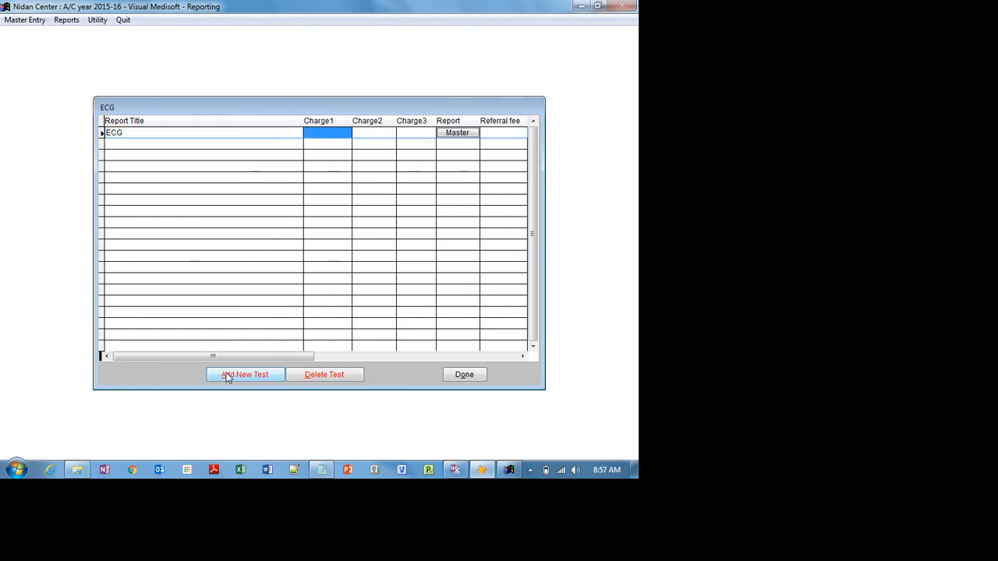
text(650)
key(Tab)
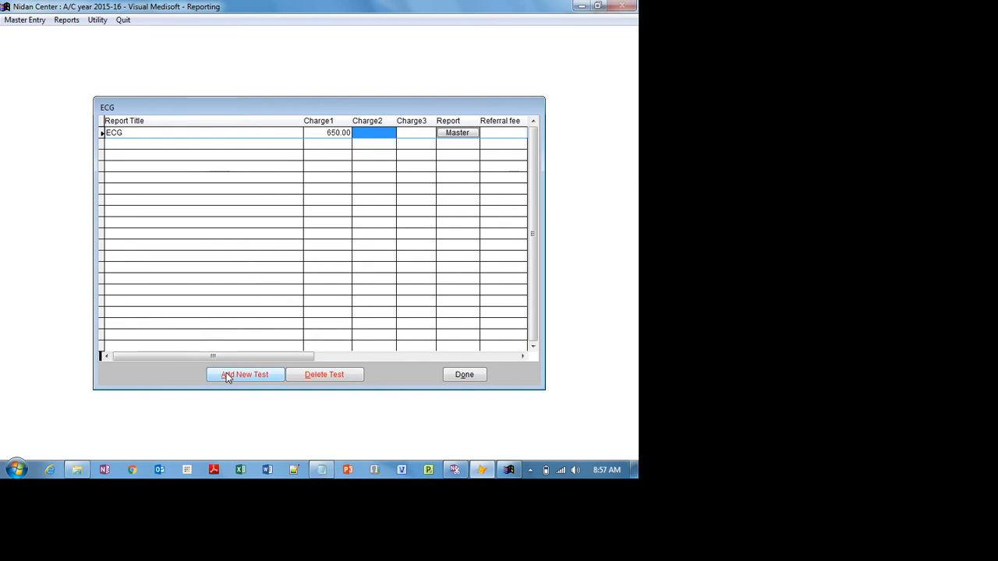
text(550)
key(Tab)
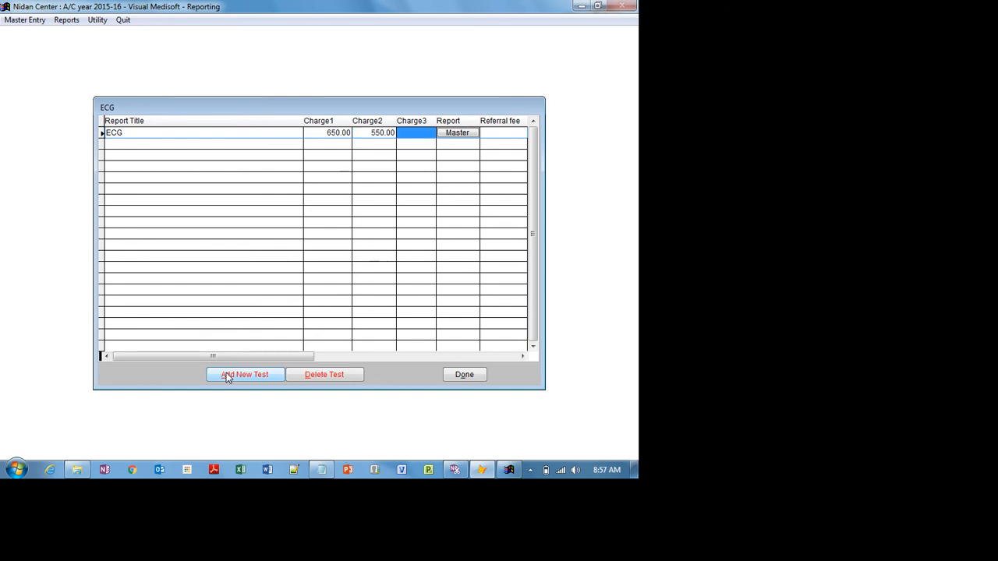
text(750)
key(Tab)
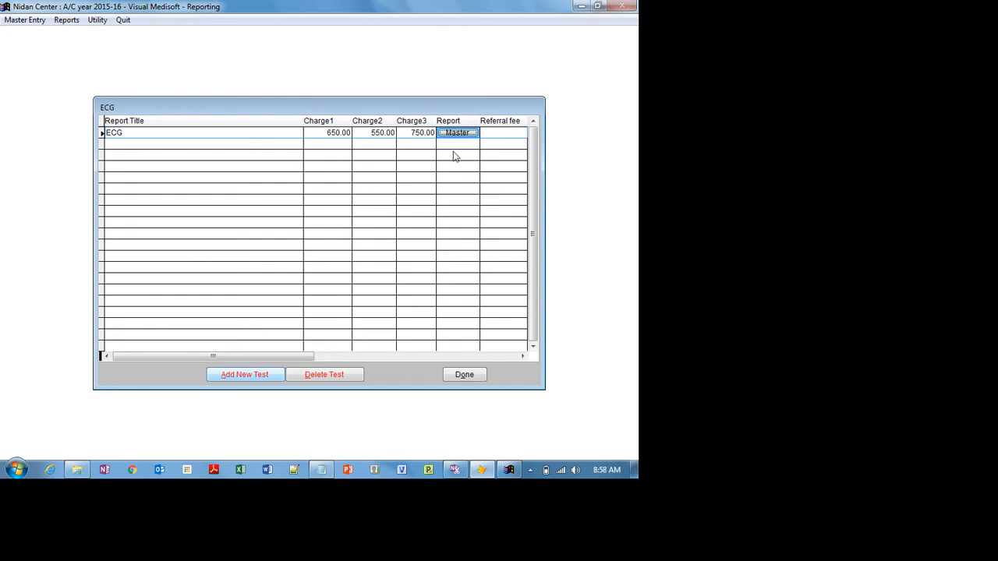
- Add a second test, ECG 1, with charges 650, 650 and 850, then close the list
click(260, 375)
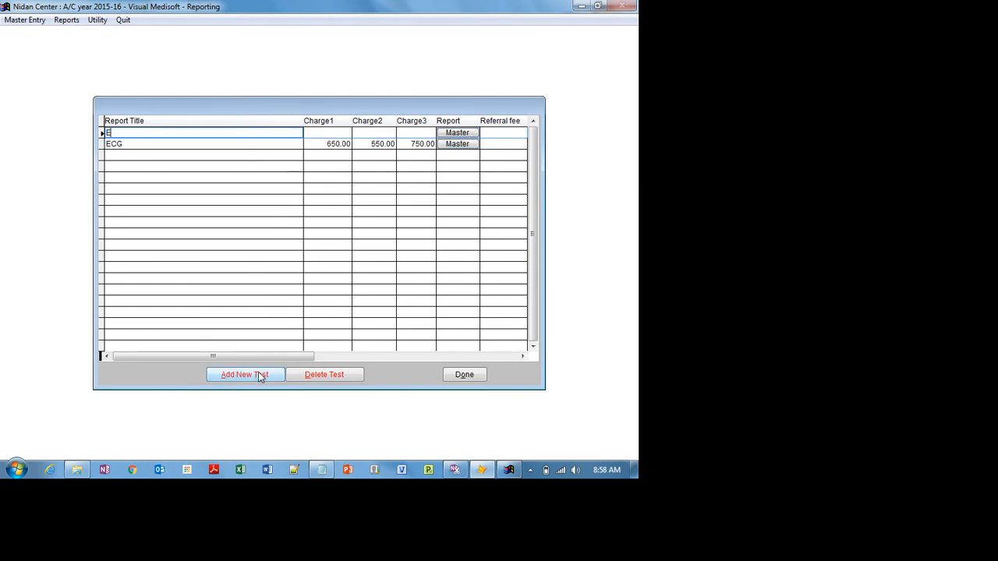
text(ECG 1)
key(Tab)
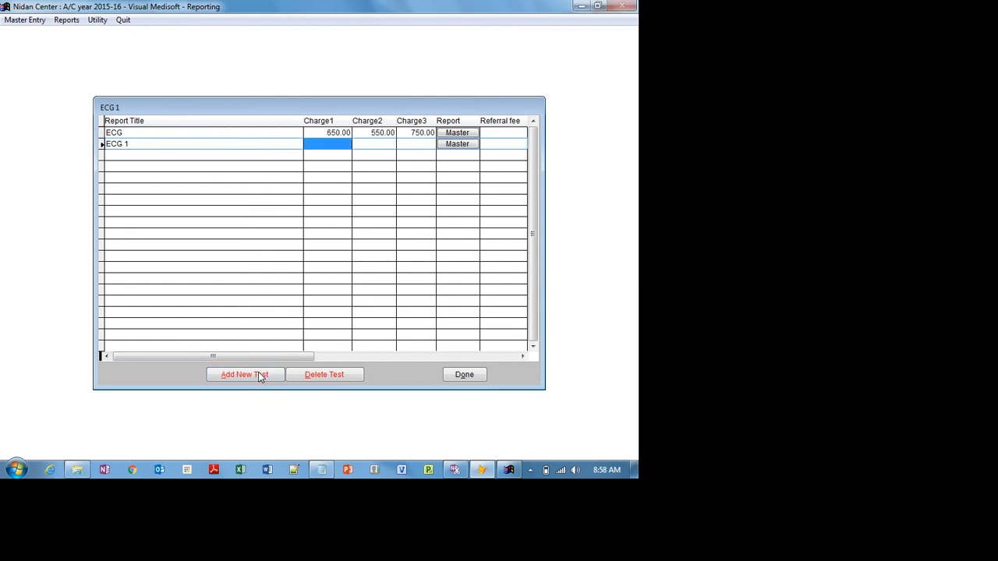
text(650)
key(Tab)
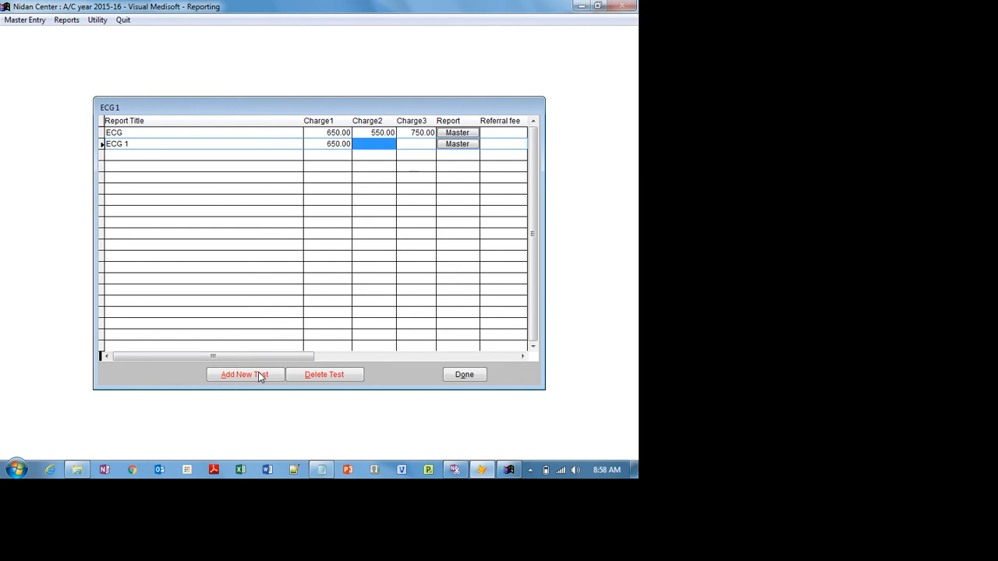
text(650)
key(Tab)
text(850)
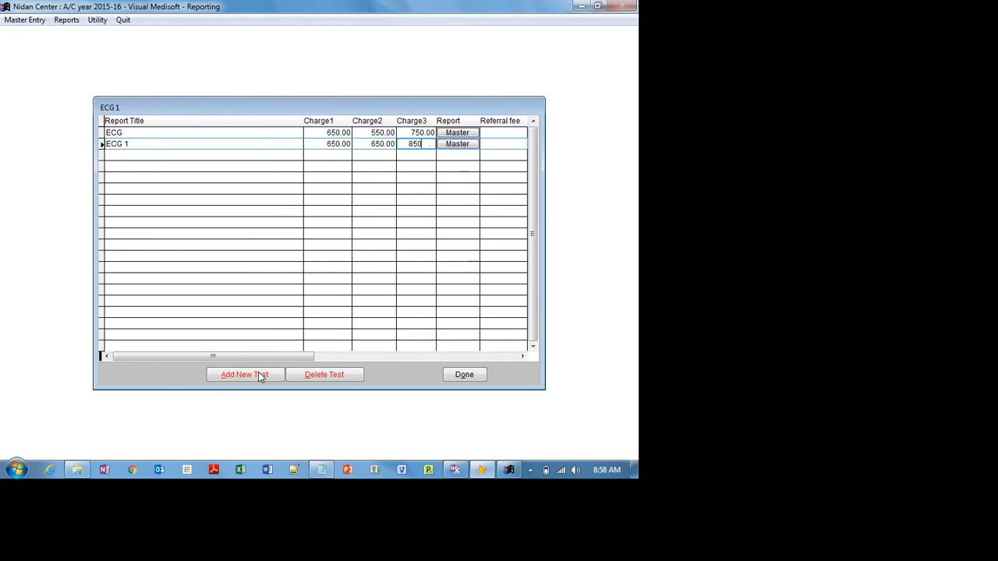
key(Tab)
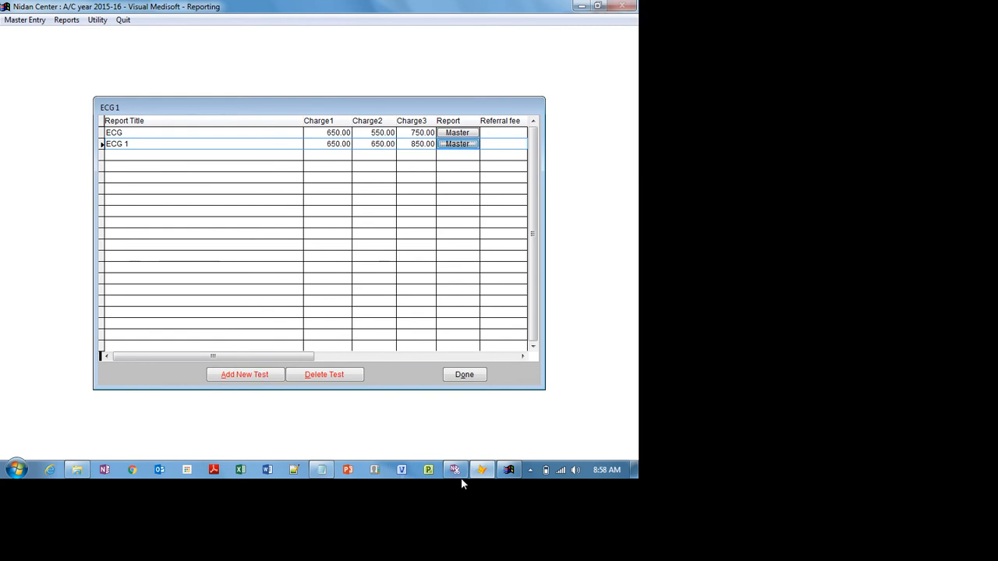
click(461, 377)
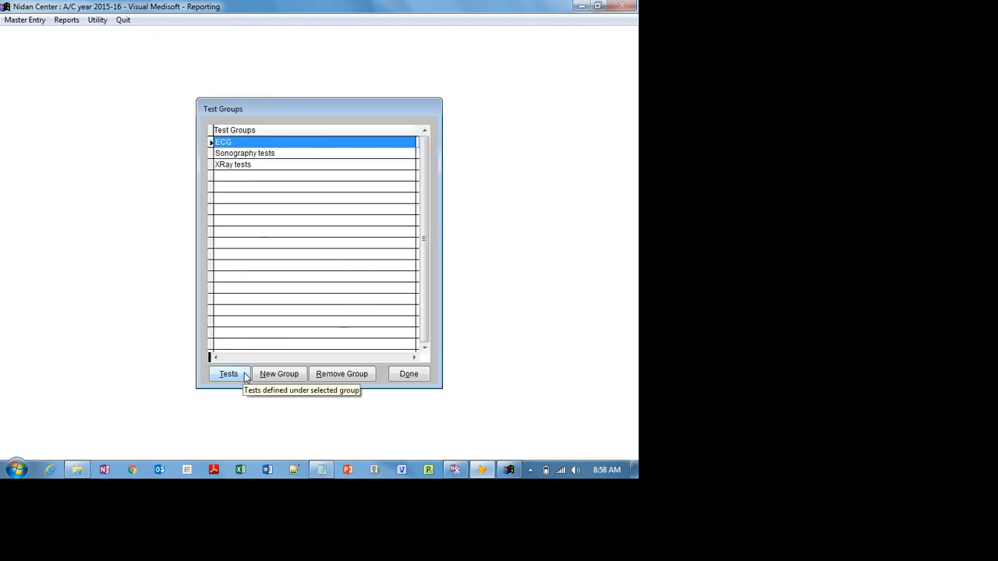
- Recheck the ECG tests and create a new test group named XRAY Abdomen
click(244, 375)
click(468, 378)
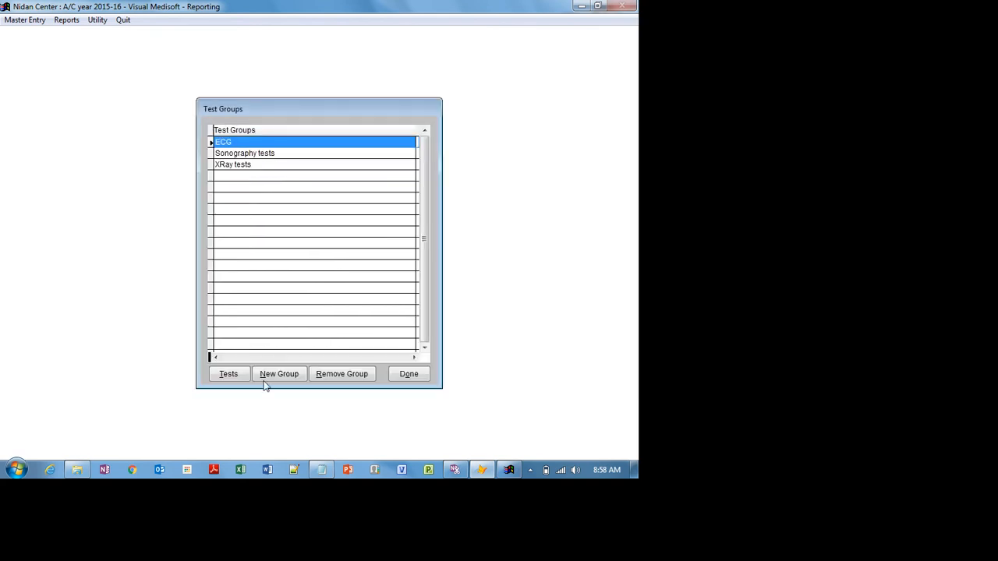
click(274, 377)
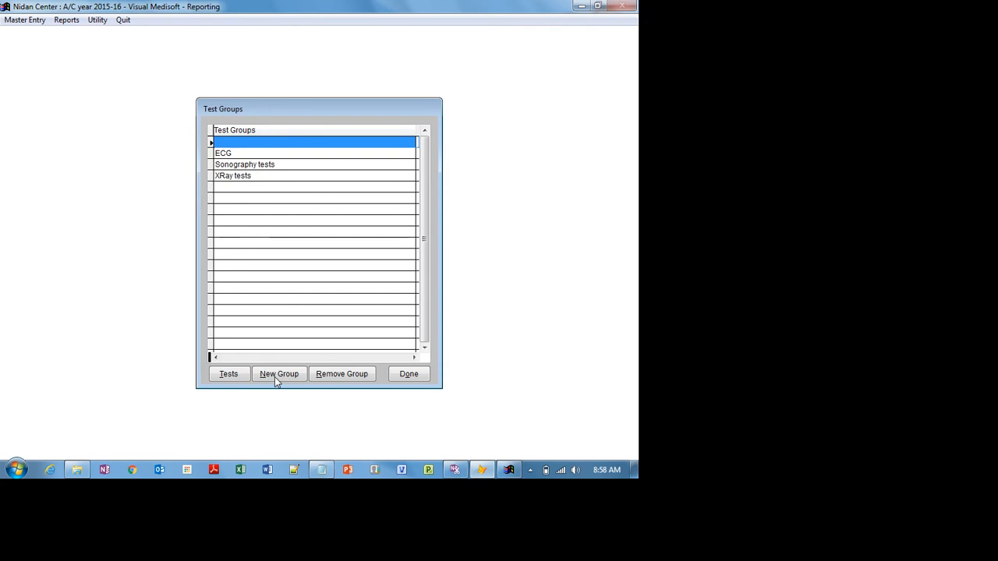
text(XRAY)
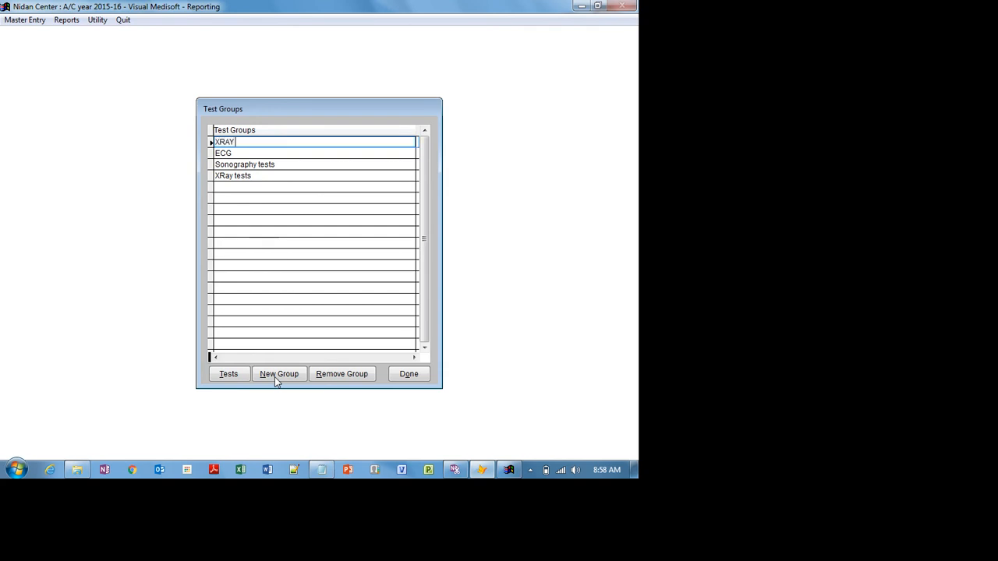
text( Abdomen)
- Add test ABDOMEN 1 with Charge1 560, then restore the Mehkar Laboratories window
click(236, 374)
click(236, 375)
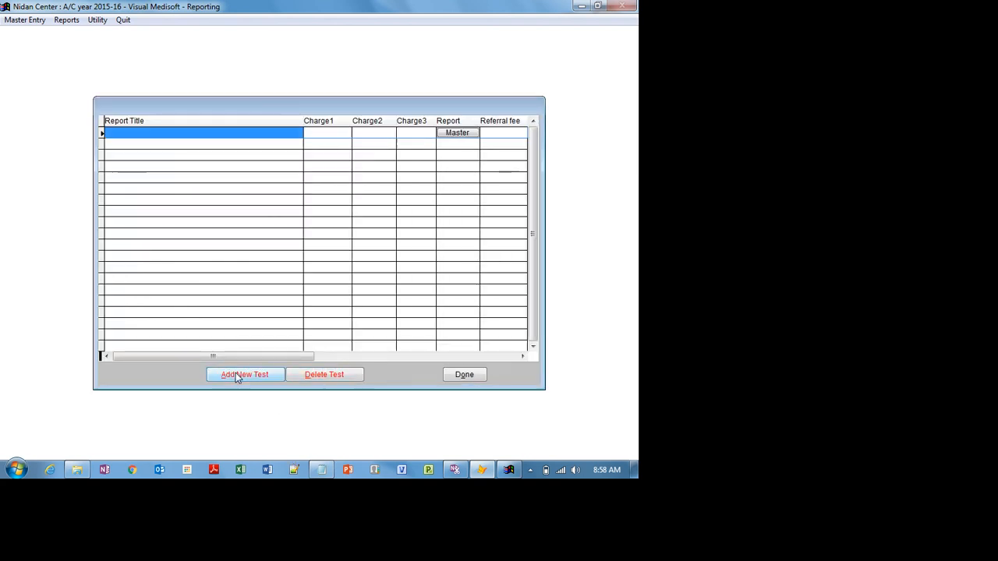
text(ABDO)
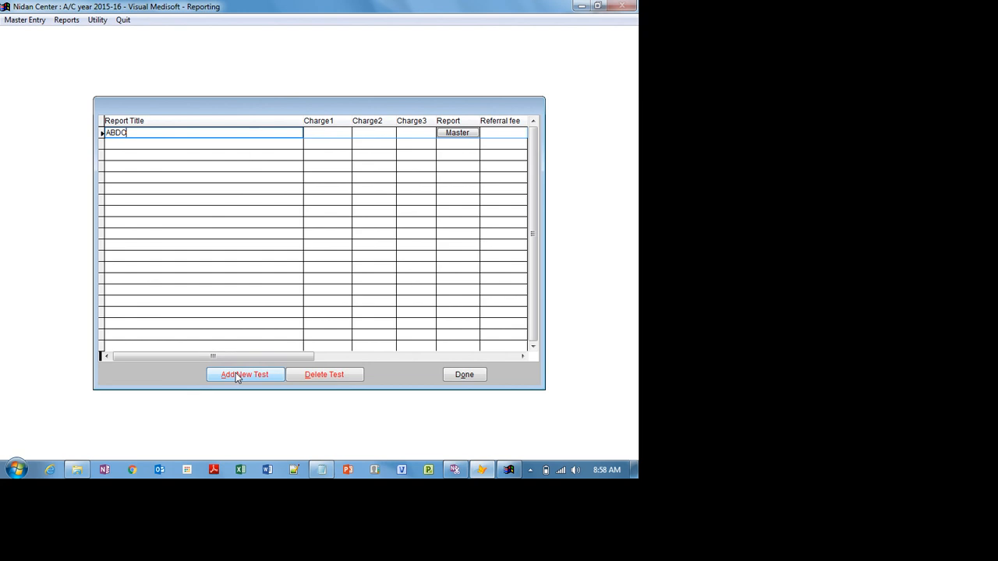
text(MEN 1)
key(Tab)
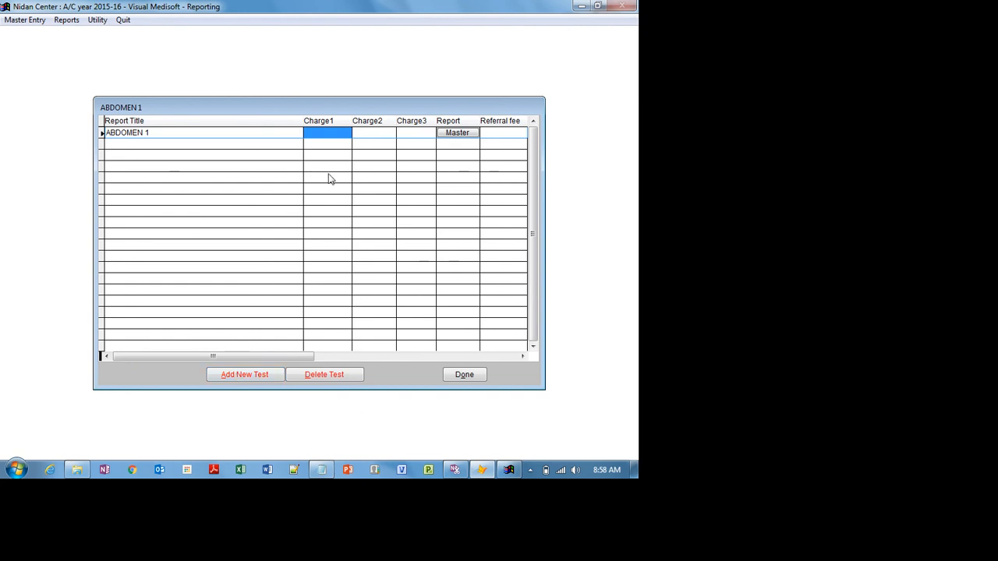
text(560)
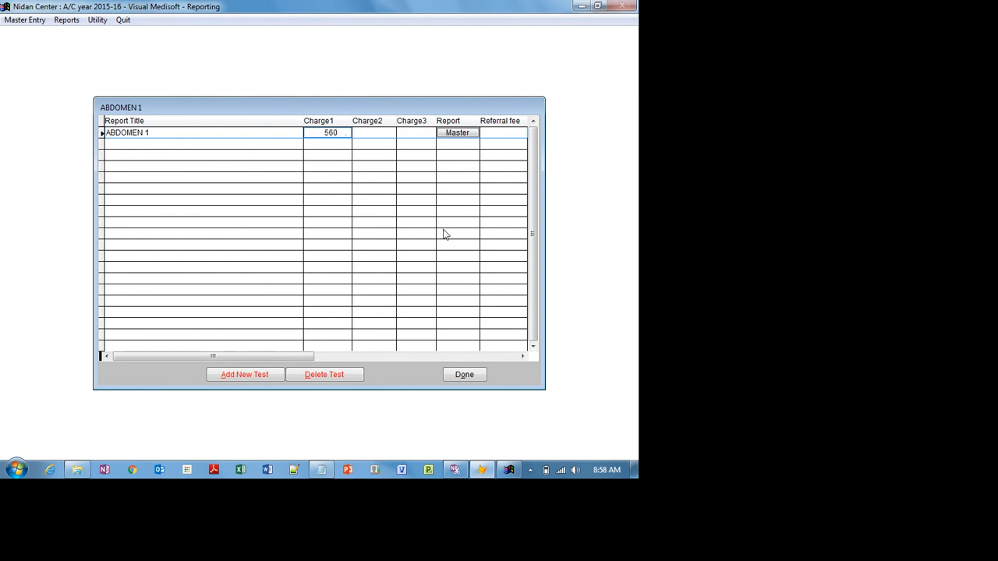
click(467, 374)
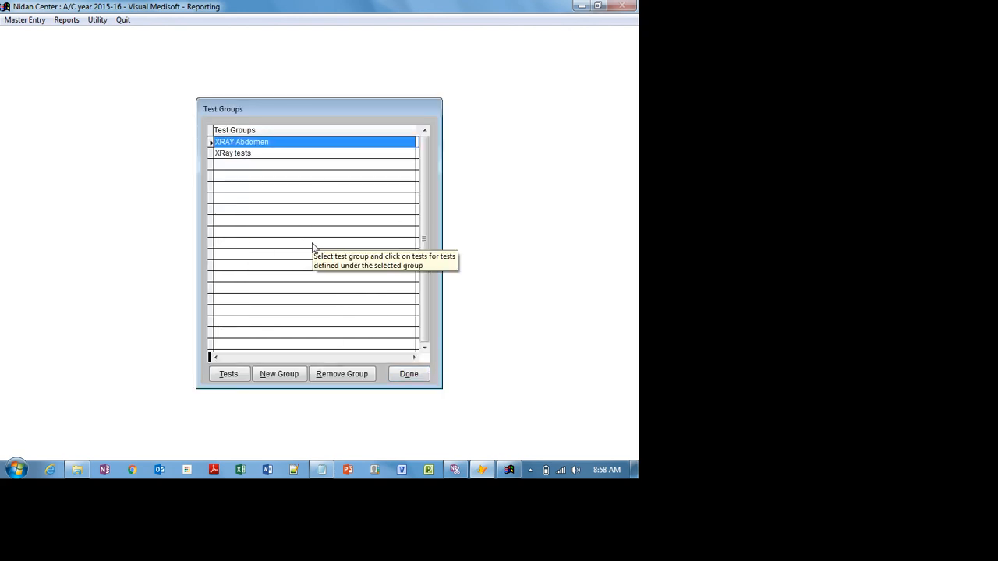
click(508, 473)
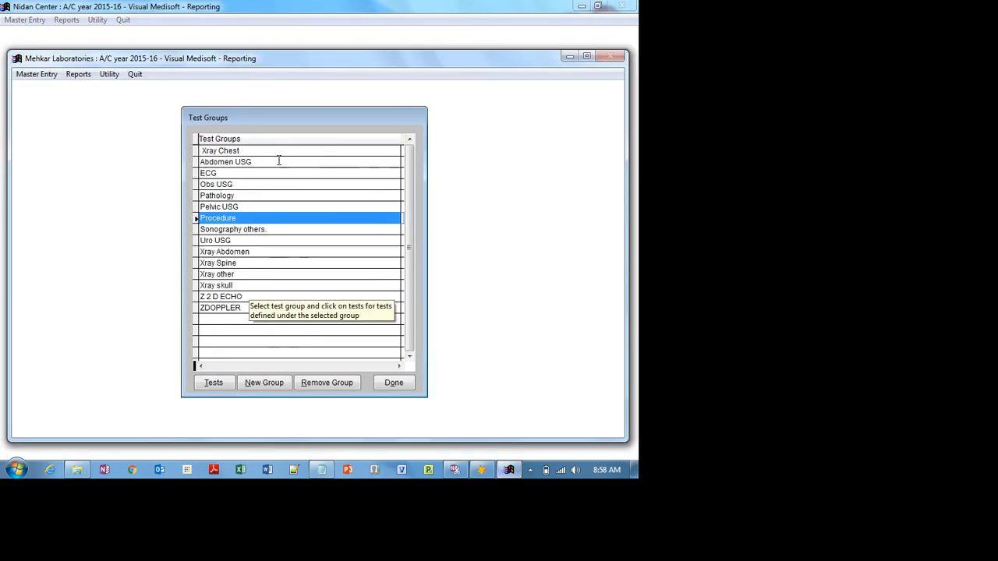
- Check the tests in Mehkar's Xray Abdomen and Xray Spine groups, then minimise that window
click(246, 254)
click(220, 383)
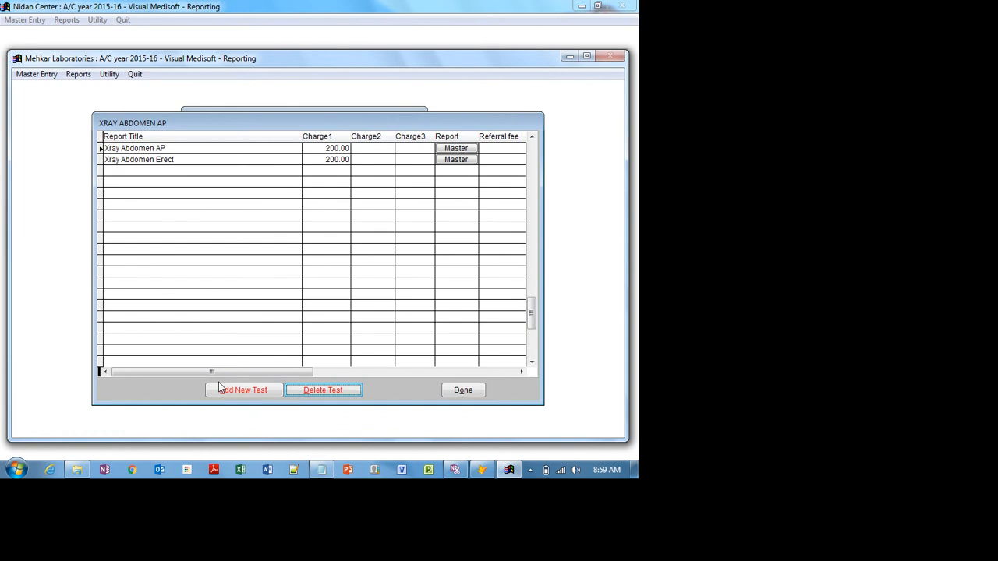
click(459, 389)
click(234, 264)
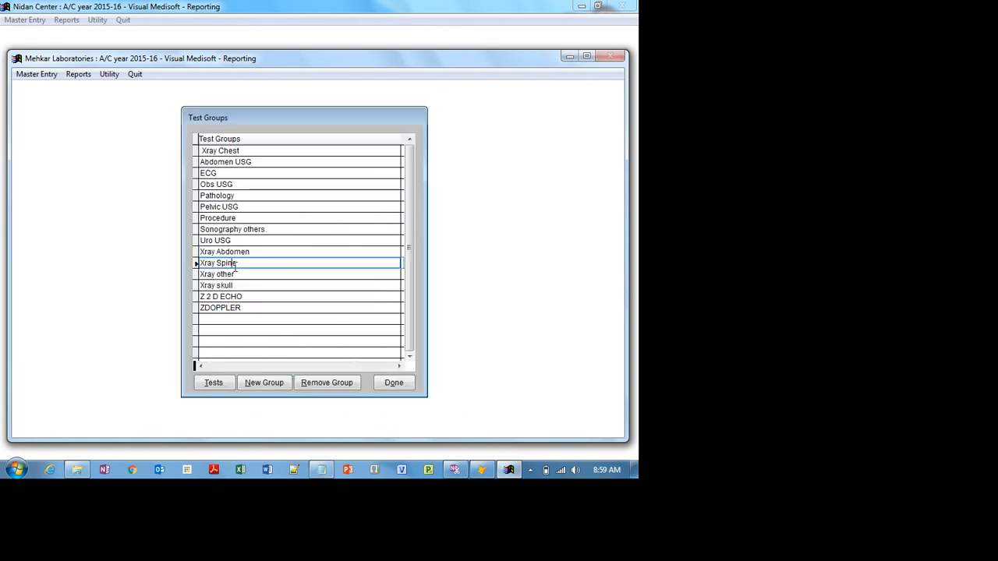
click(213, 383)
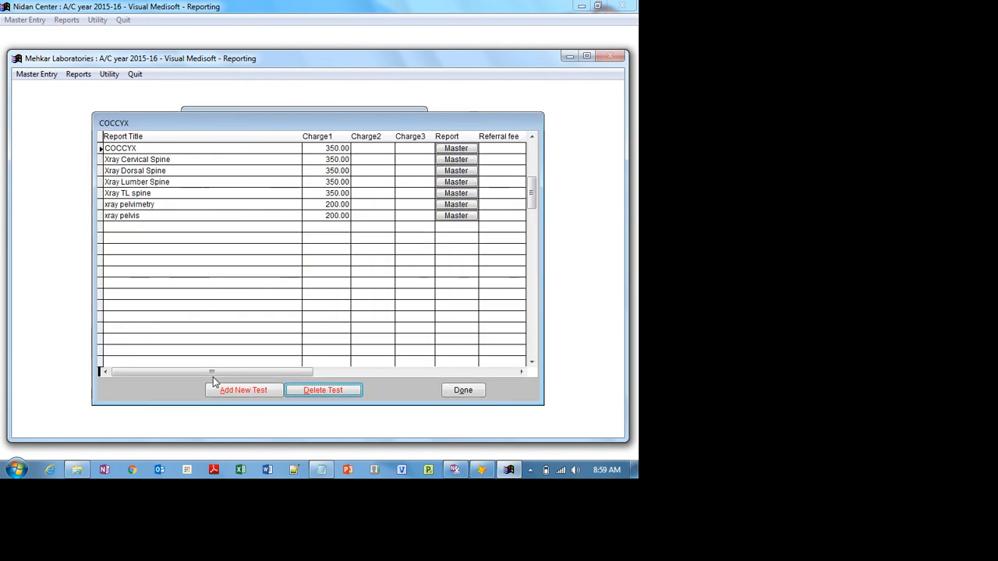
click(461, 390)
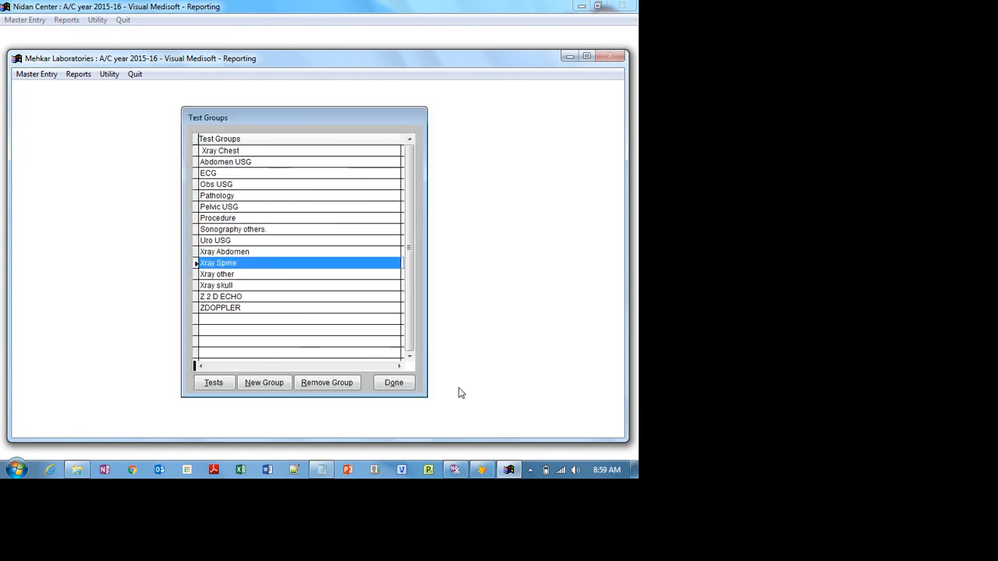
click(569, 57)
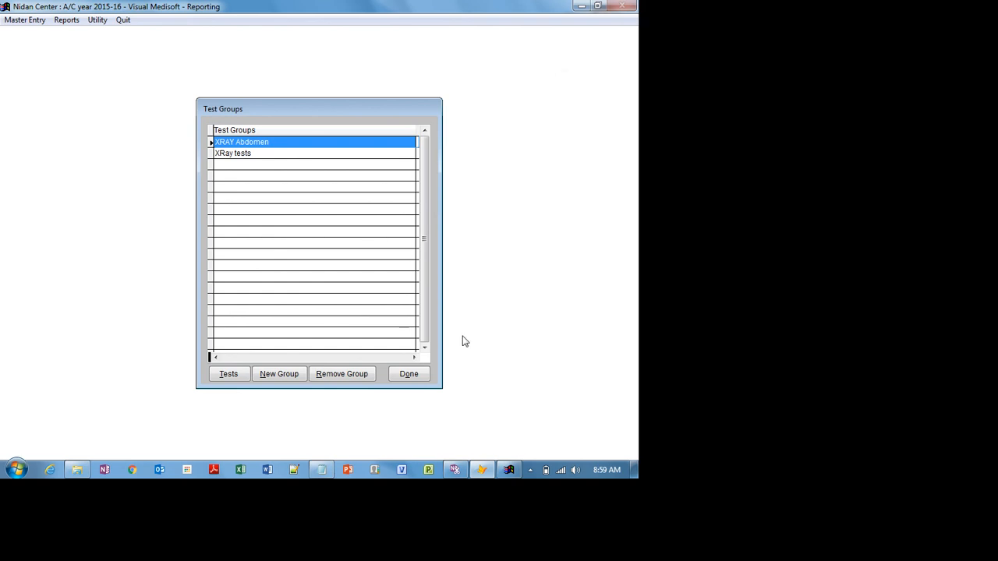
- Close the test groups, open Patient Entry for 11/11/2015, and glance at the test details
click(404, 374)
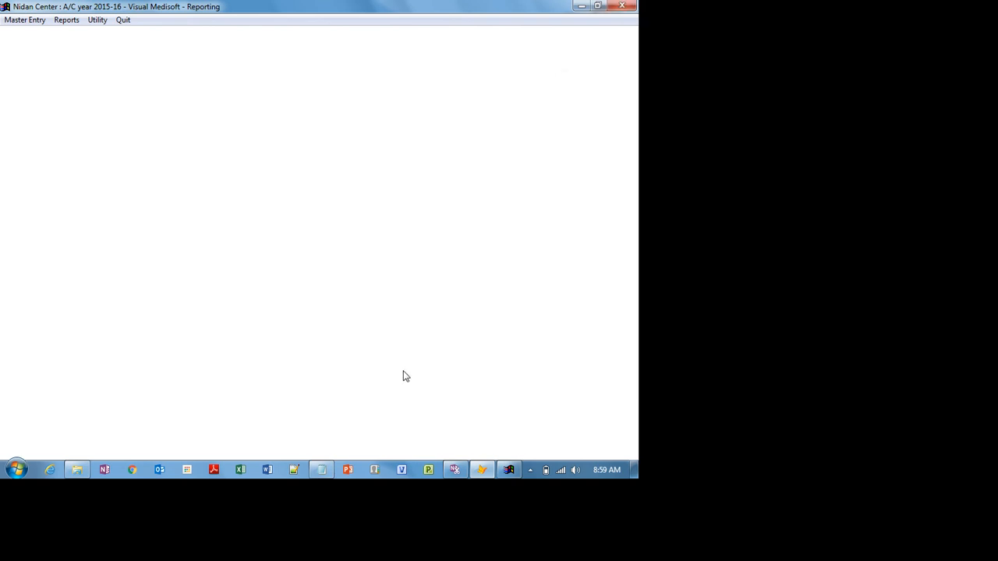
click(37, 19)
click(35, 31)
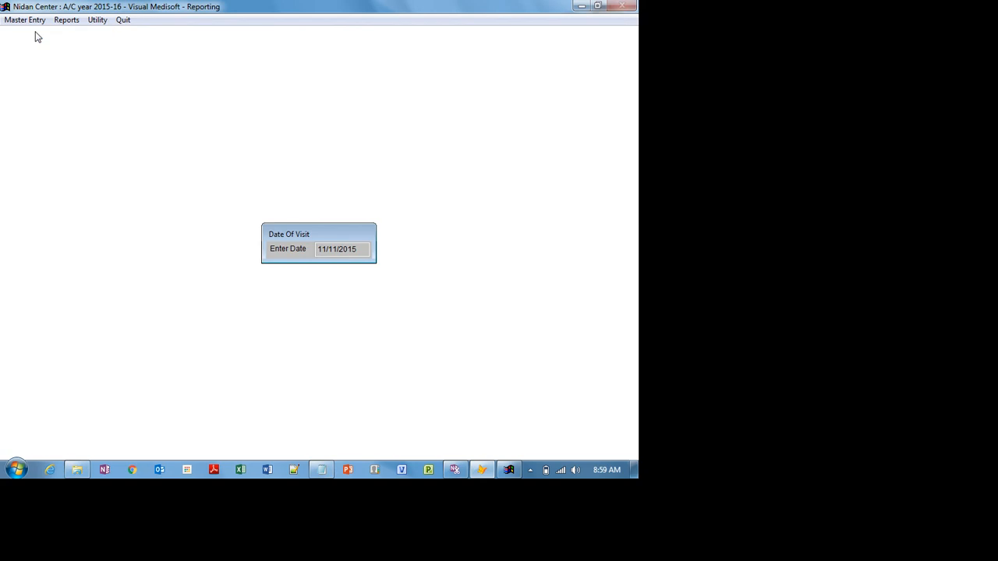
key(Return)
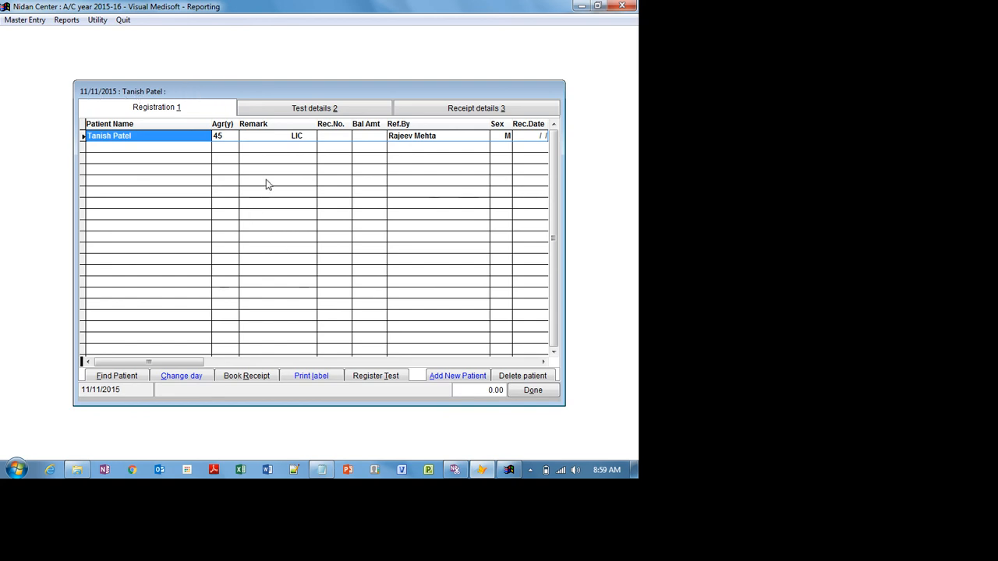
click(303, 109)
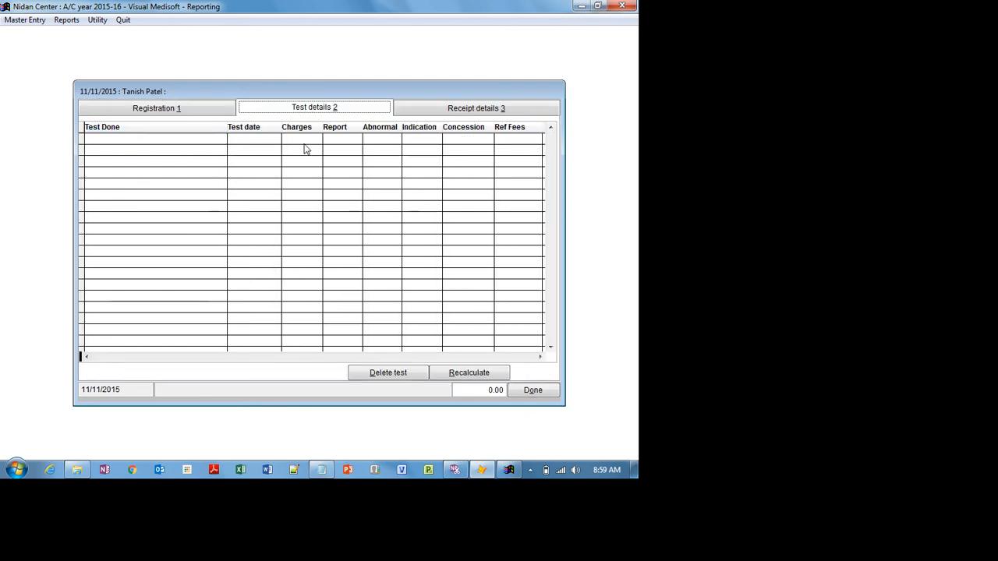
click(155, 113)
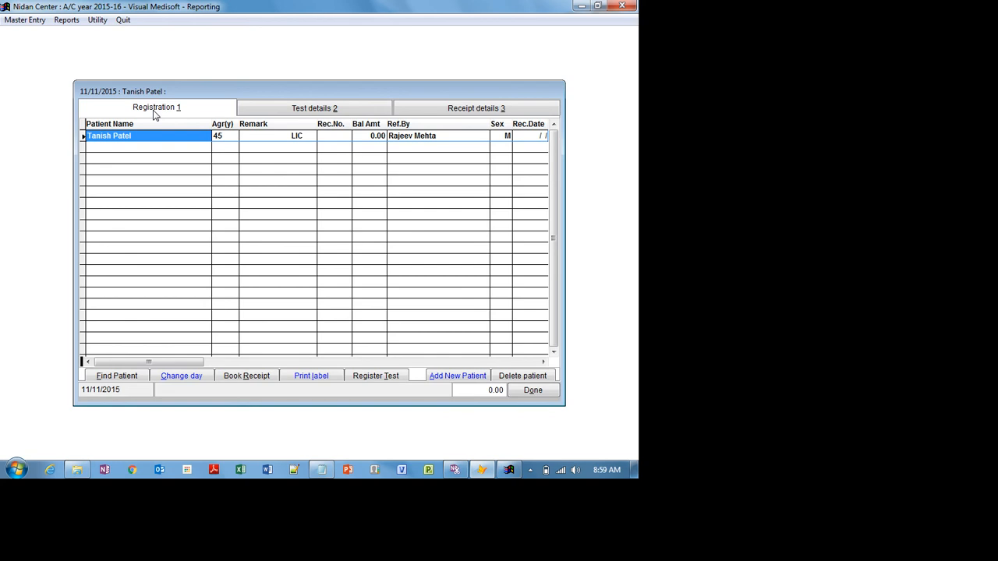
- Register XRAY CHEST PA from the XRay tests group and confirm it under Test details
click(395, 375)
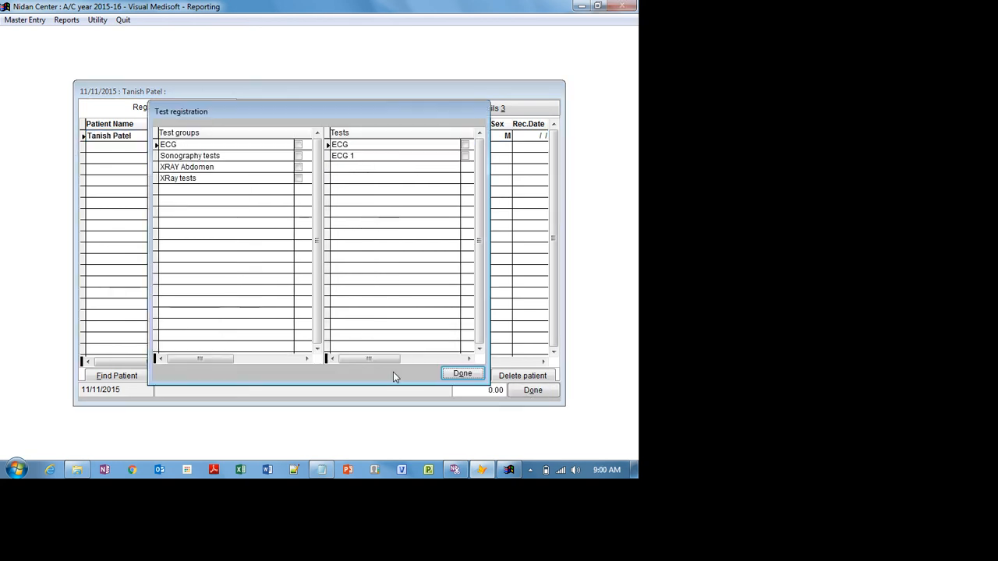
click(202, 144)
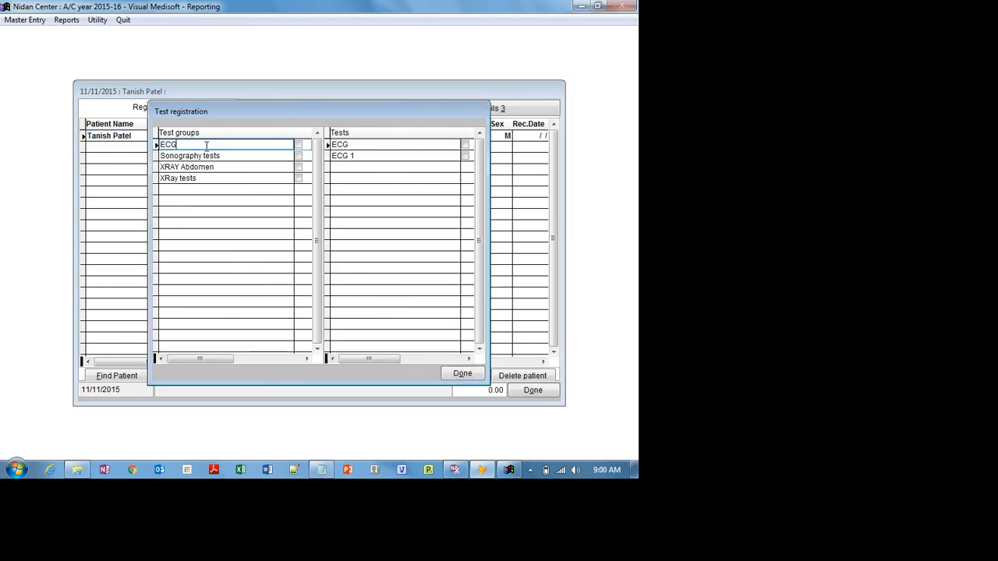
click(213, 156)
click(216, 167)
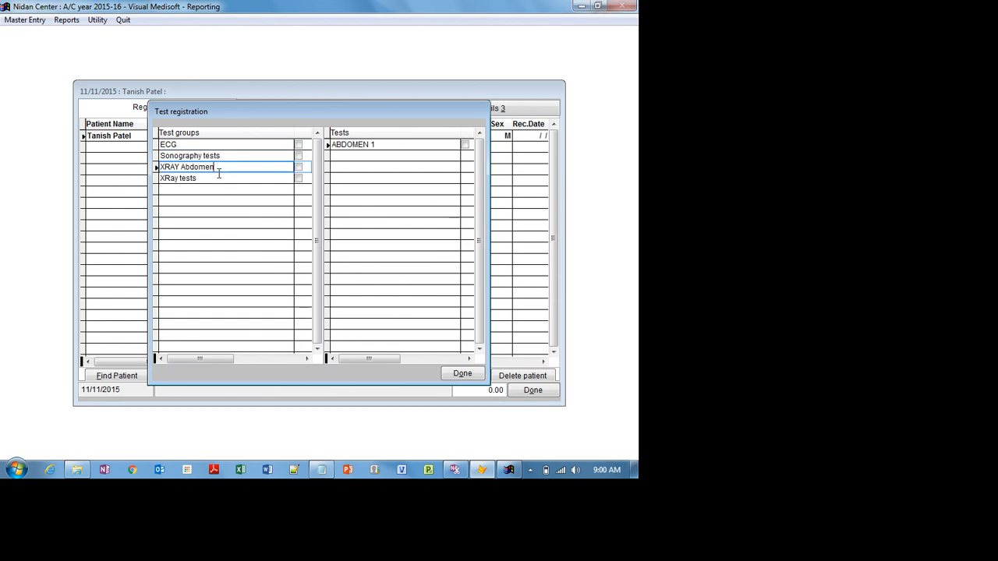
click(218, 178)
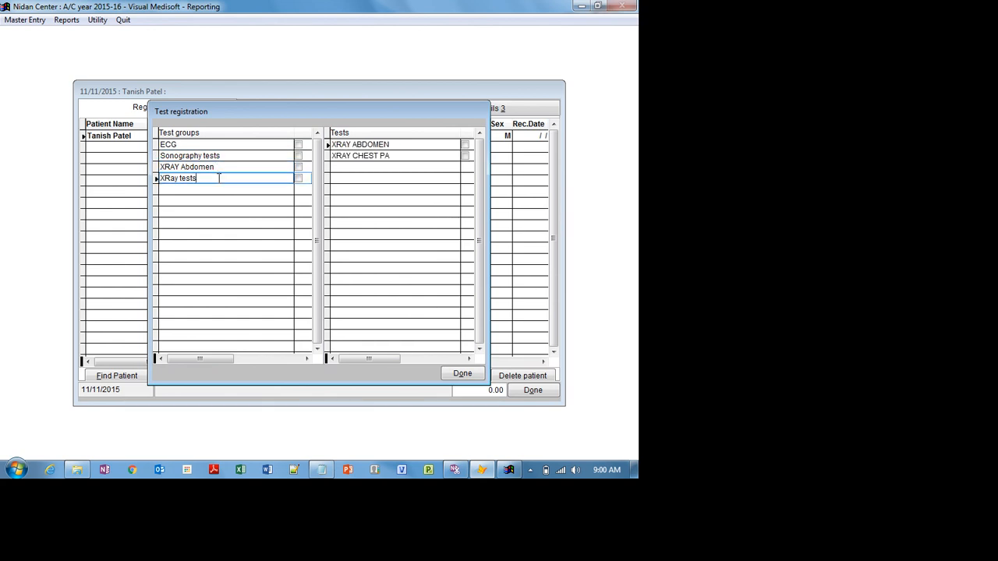
click(464, 156)
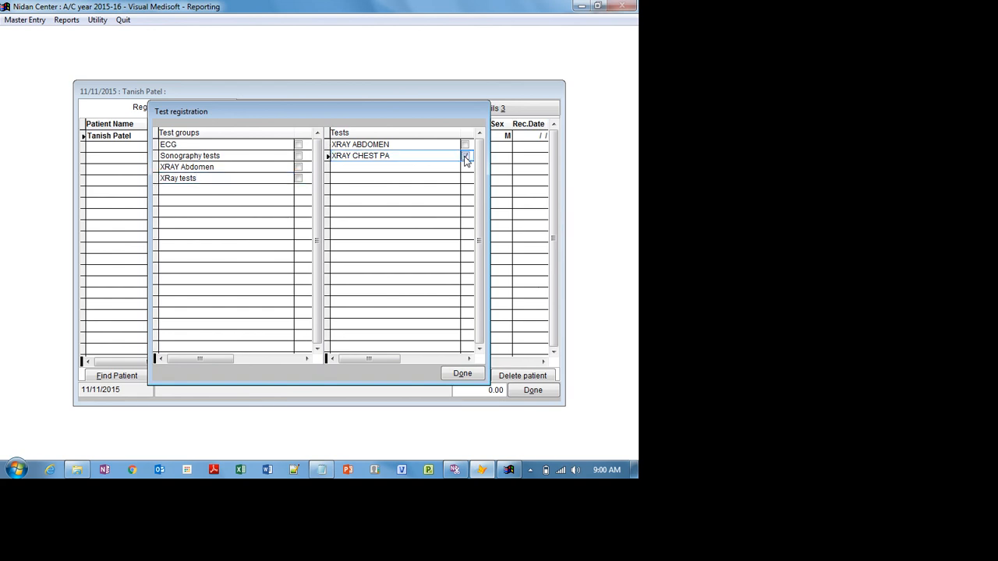
click(464, 374)
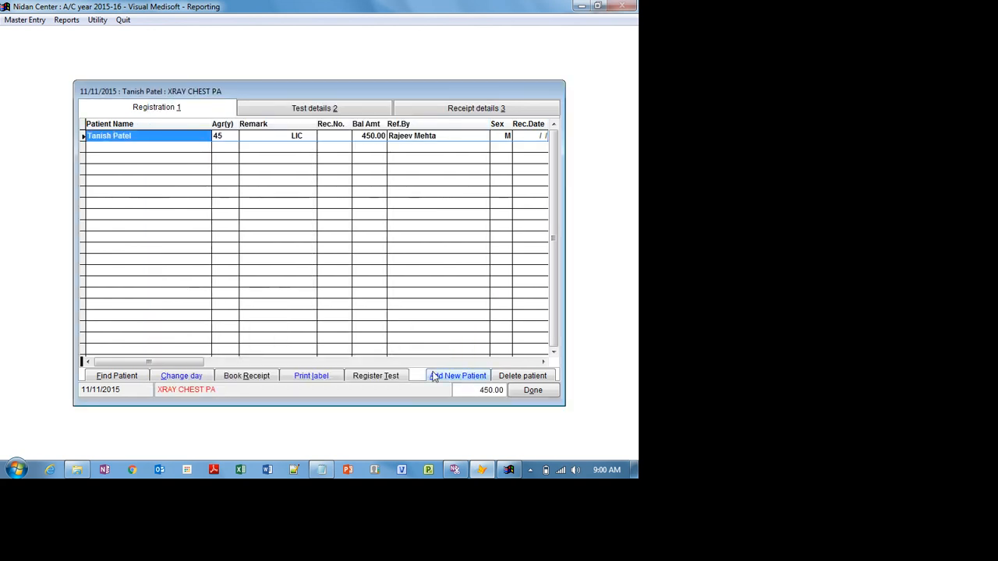
click(269, 108)
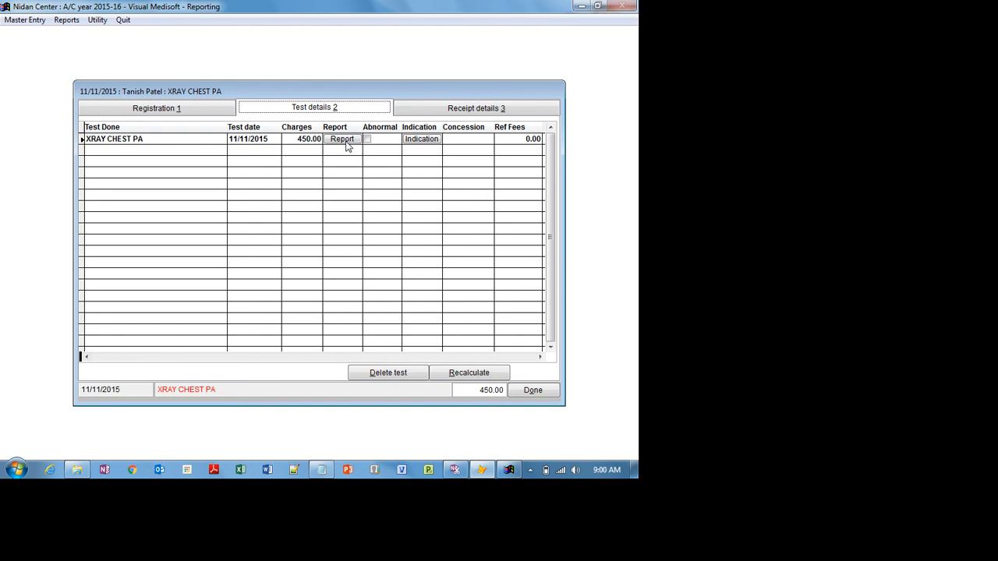
click(184, 110)
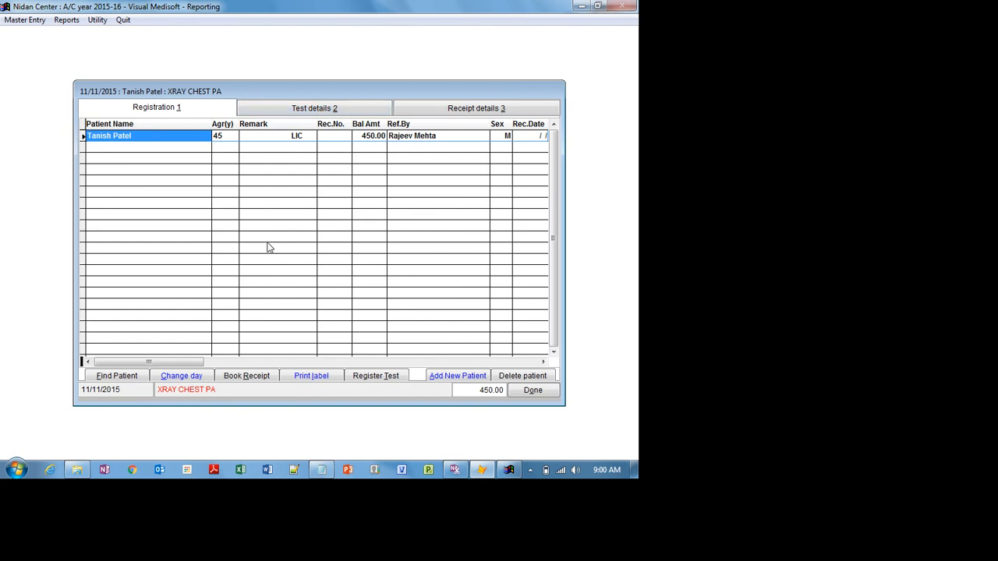
- Book a 450.00 cash receipt dated 11/11/2015 and view receipt 1's payment form
click(251, 378)
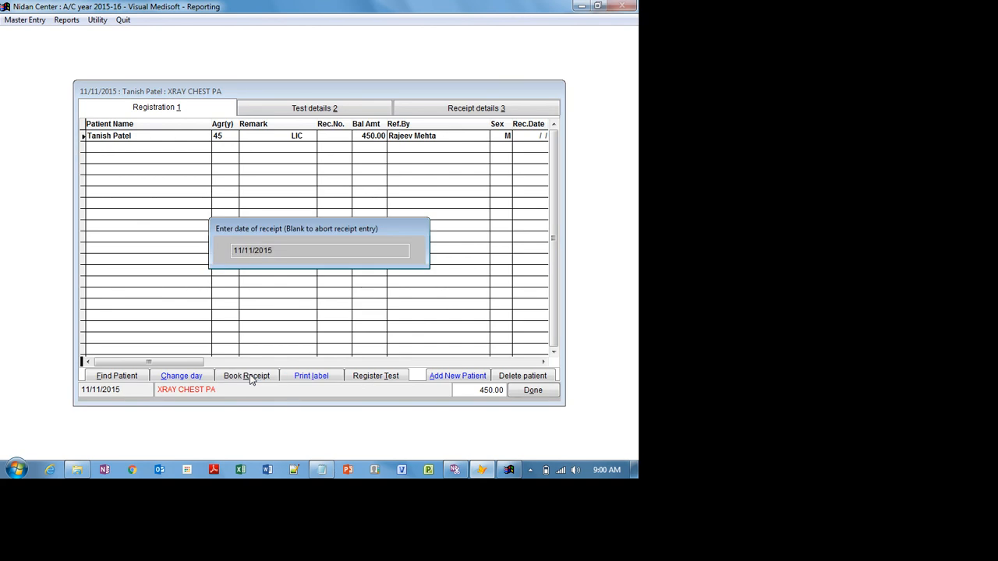
key(Return)
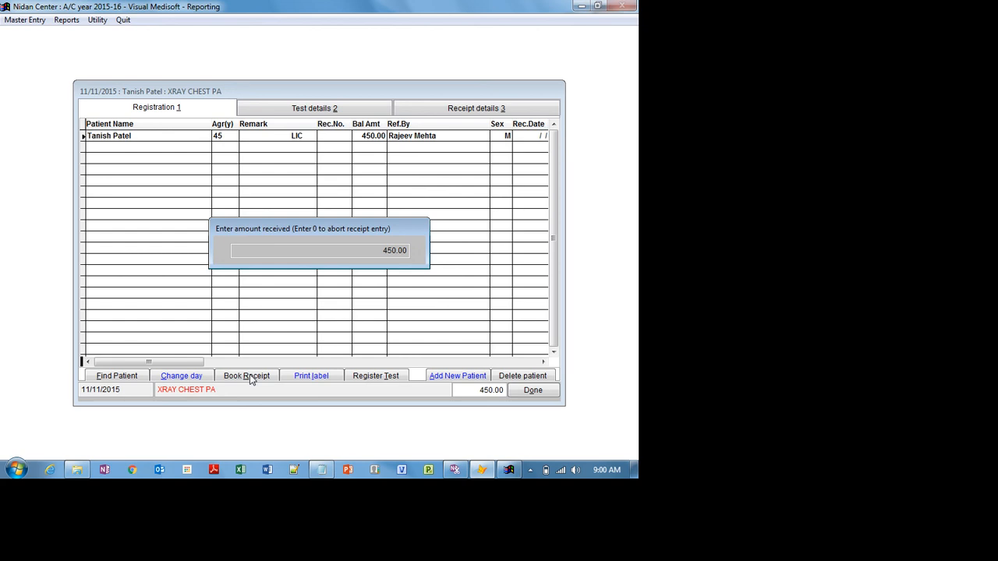
key(Return)
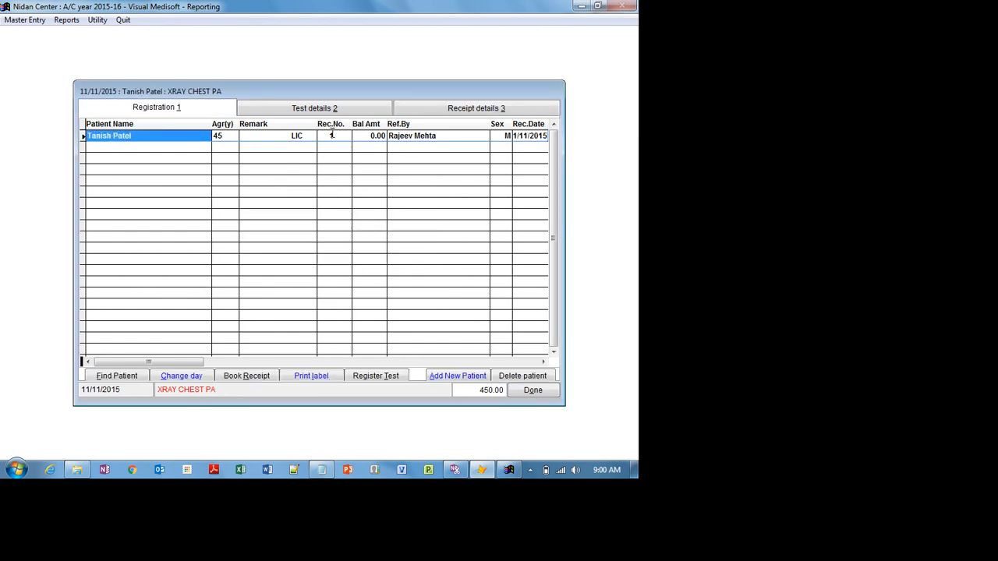
click(449, 112)
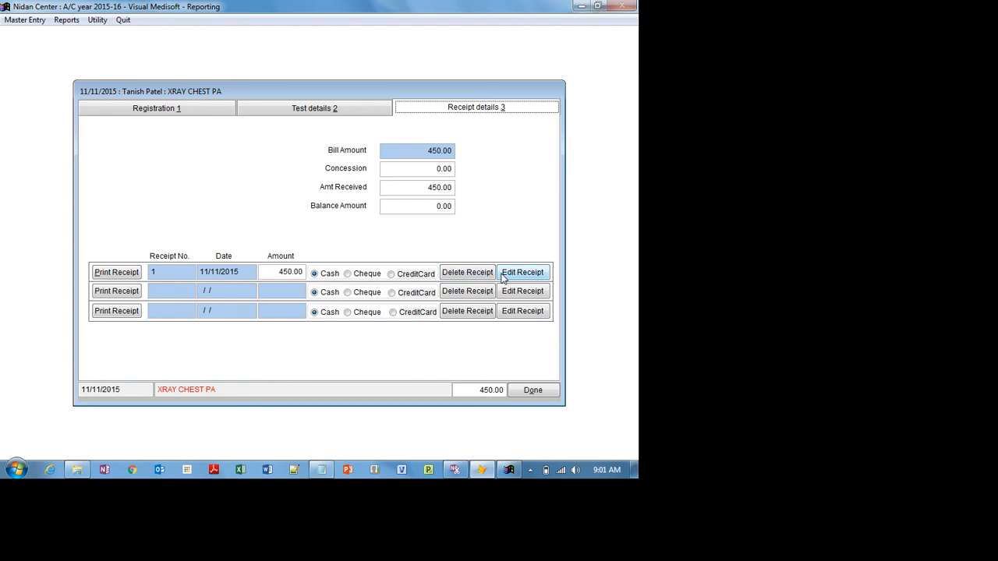
click(116, 272)
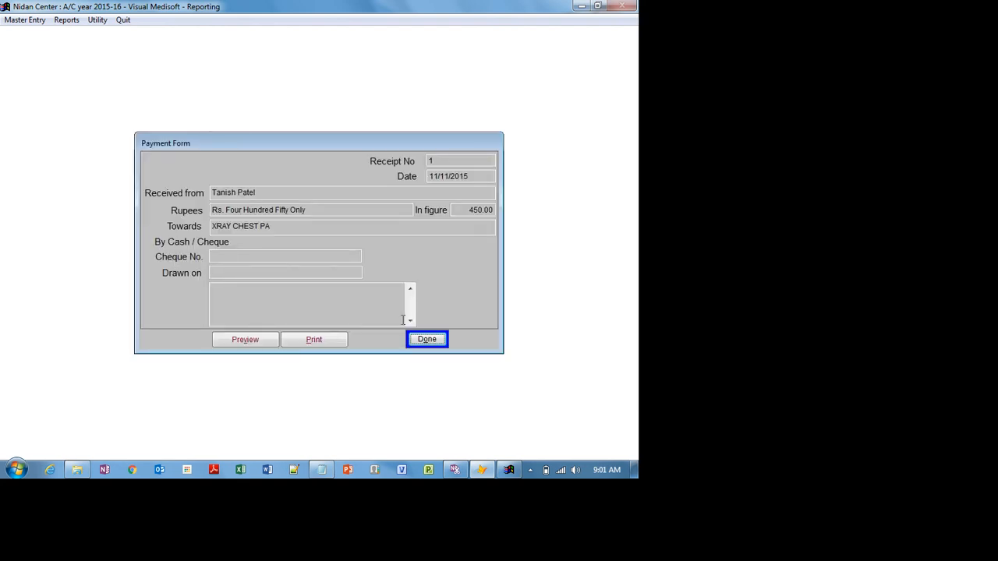
click(421, 339)
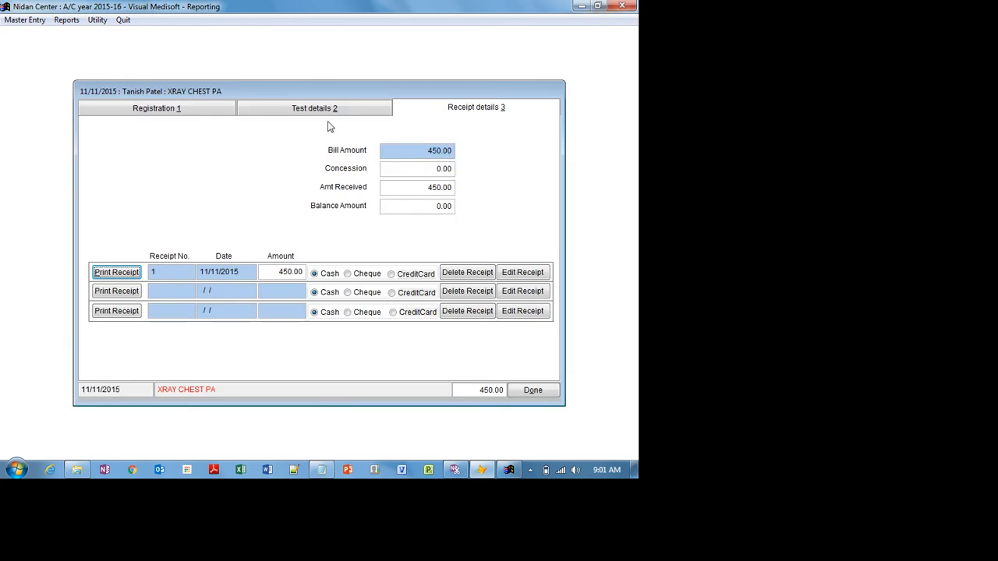
- Look over the Test details and Receipt details tabs, close the registration form, and switch to Notepad
click(275, 109)
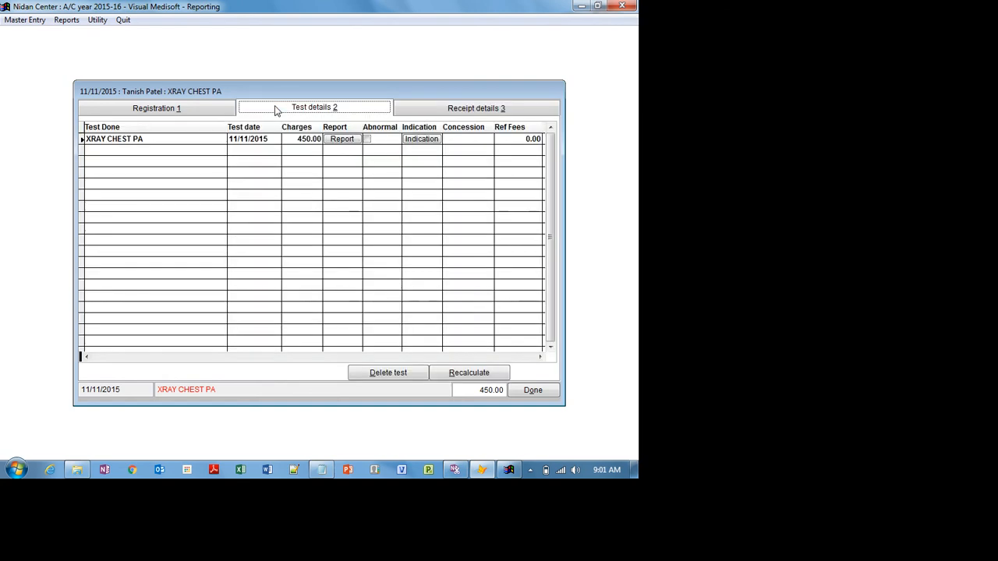
click(198, 113)
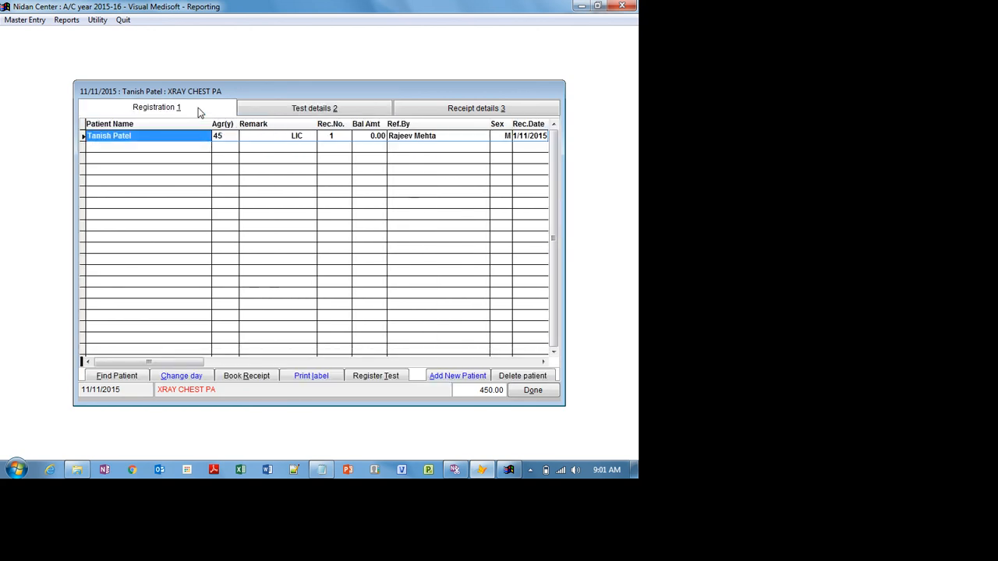
click(300, 109)
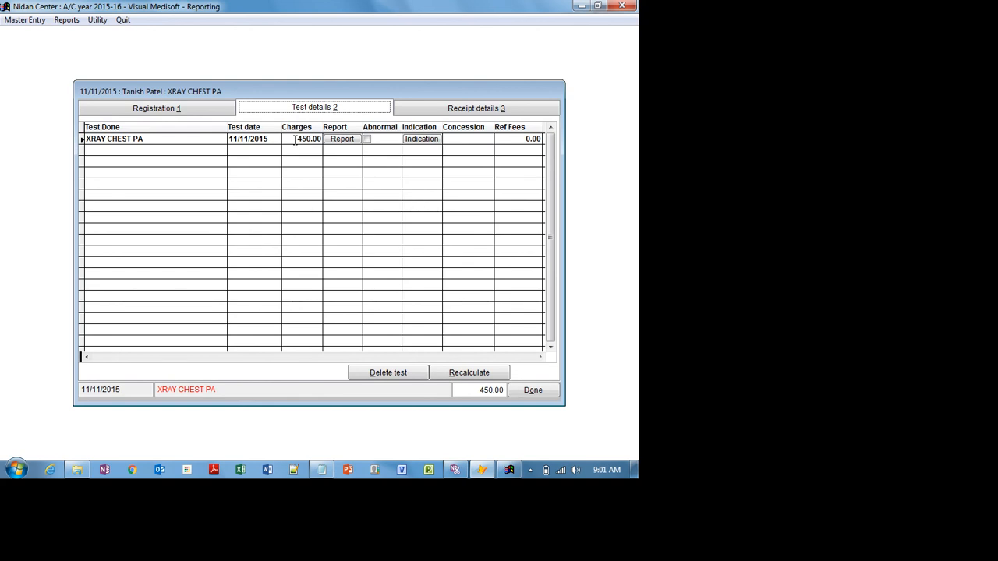
click(506, 109)
click(205, 109)
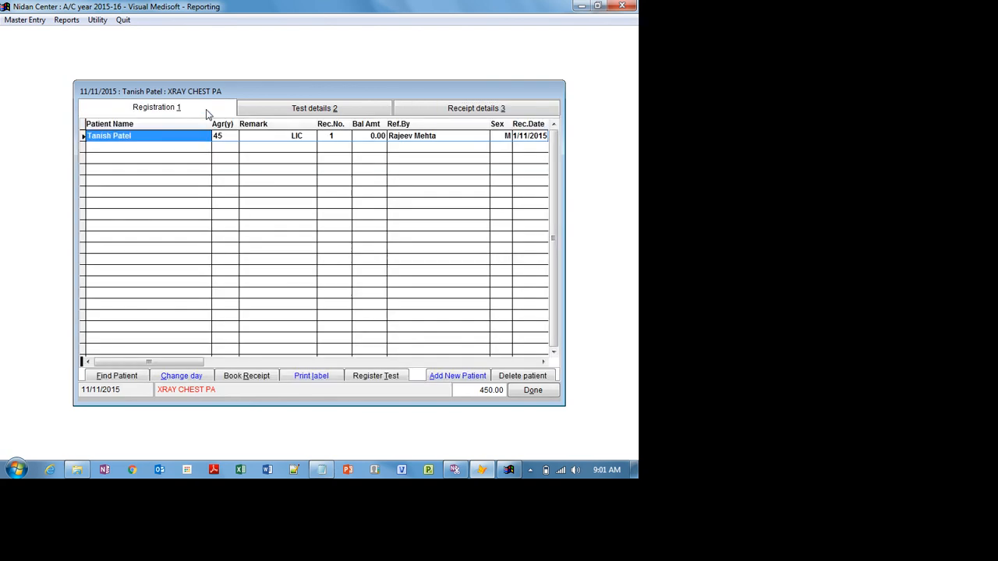
click(544, 390)
click(322, 470)
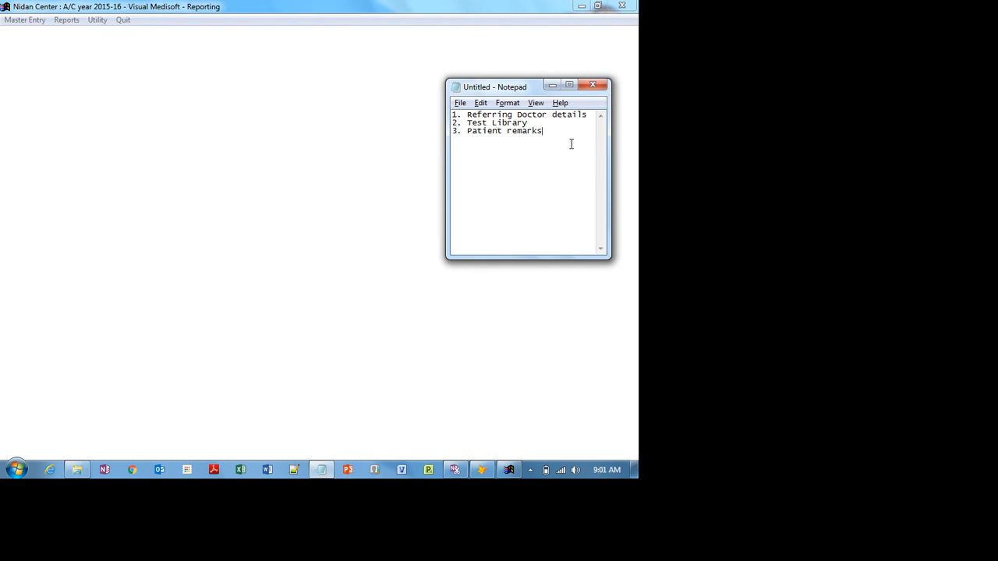
- Add '4. Booking a receipt' to the Notepad checklist and return to Visual Medisoft
text(4. Booking a receipt)
click(303, 115)
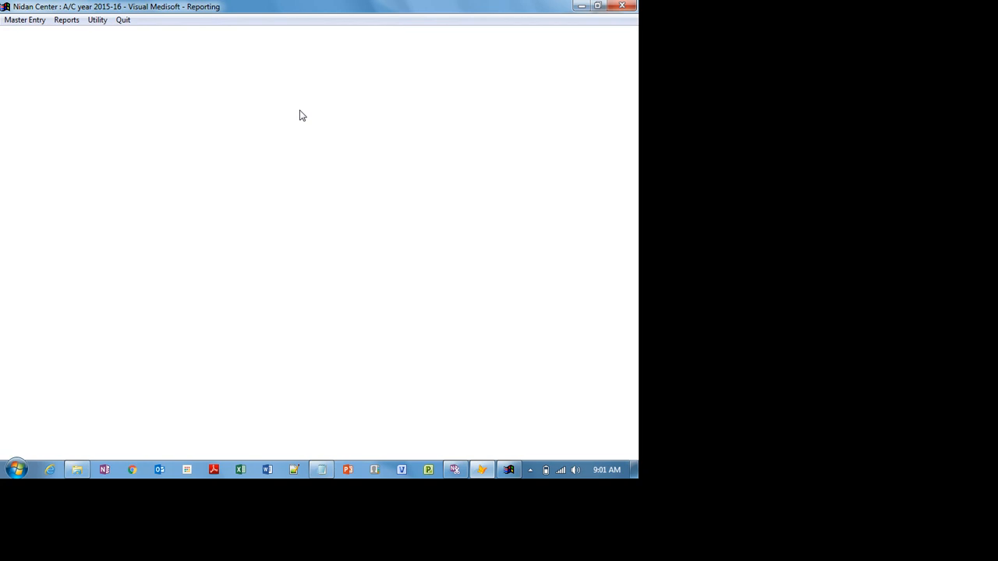